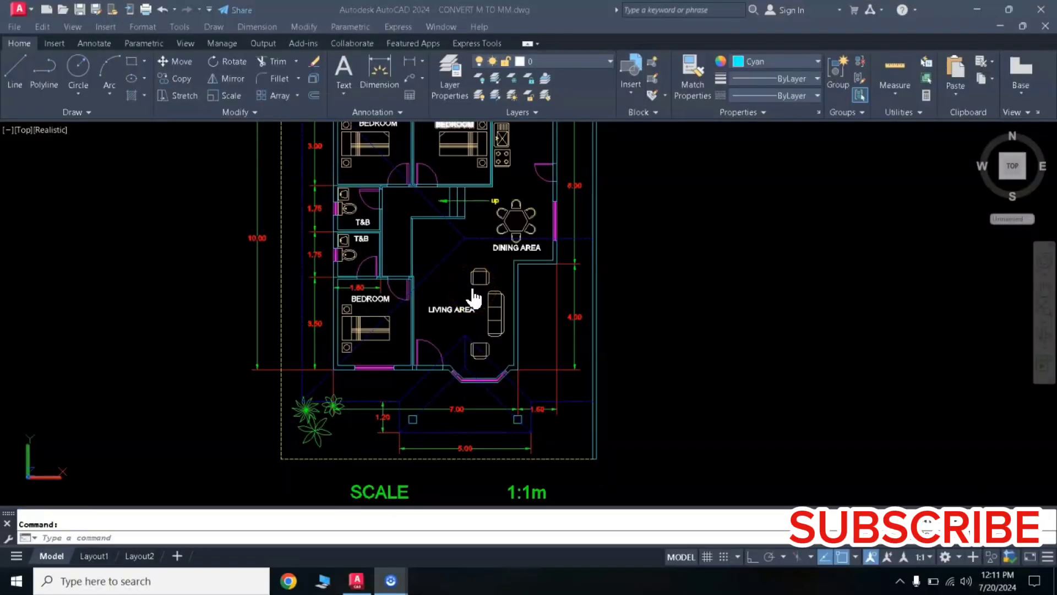
Pan and zoom the floor plan to show the dining area and the 7.00, 1.50 and 5.00 dimensions.
scroll(451, 281, up, 2)
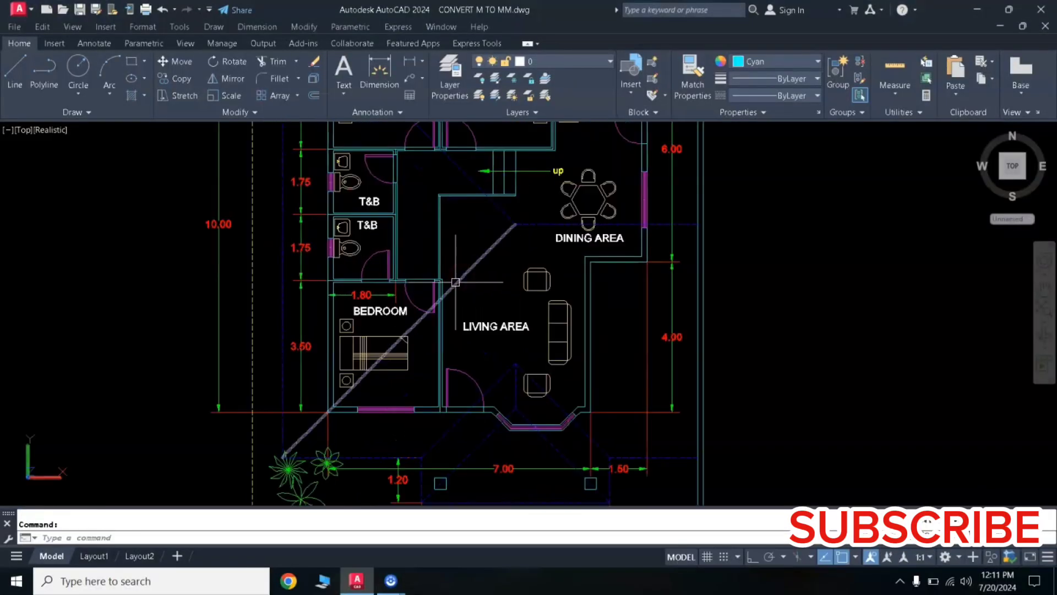
drag(468, 259, 488, 263)
key(Escape)
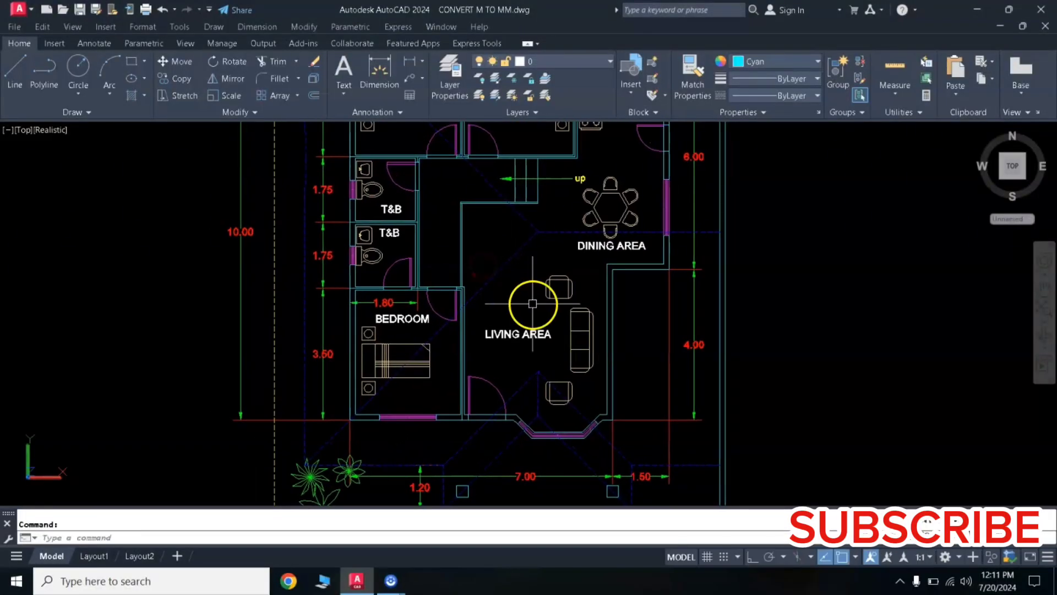
mouse_move(521, 301)
mouse_down()
mouse_move(440, 272)
mouse_move(411, 290)
mouse_up()
key(Escape)
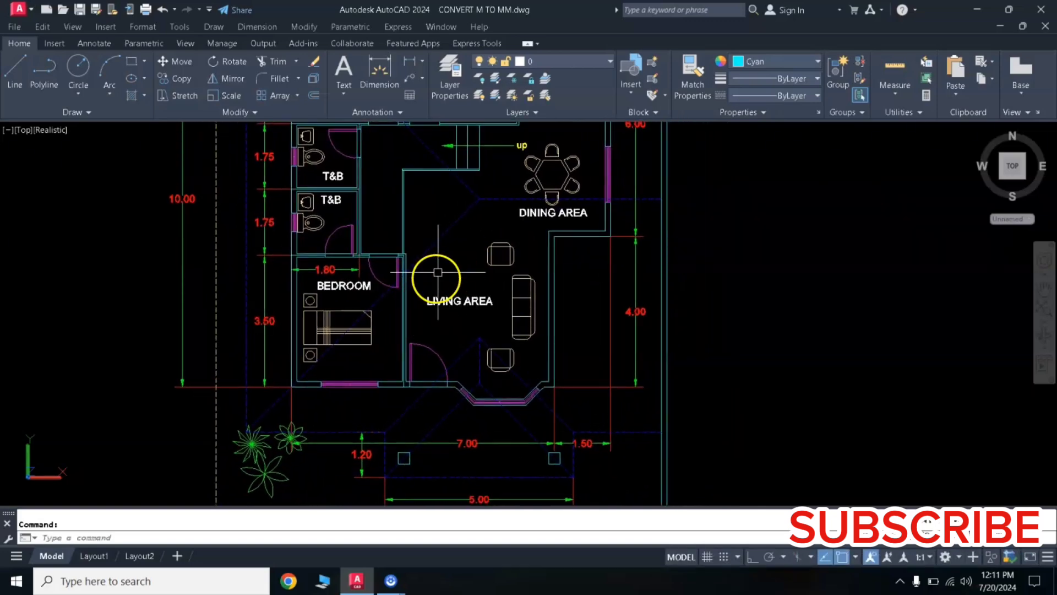
middle_drag(450, 258, 480, 270)
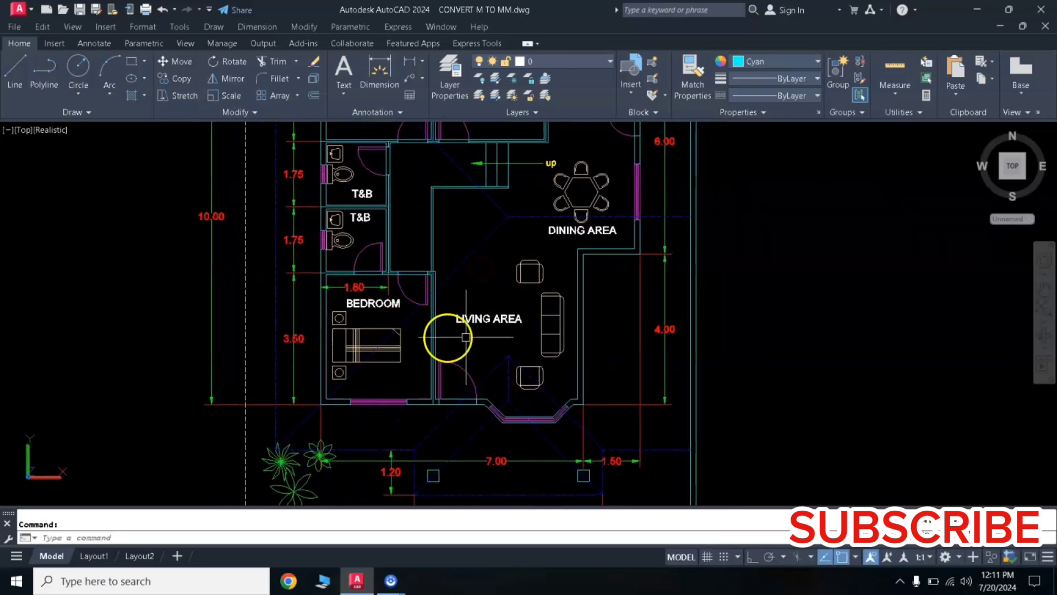
mouse_move(475, 308)
middle_down()
mouse_move(500, 250)
mouse_move(468, 222)
middle_up()
scroll(472, 297, up, 3)
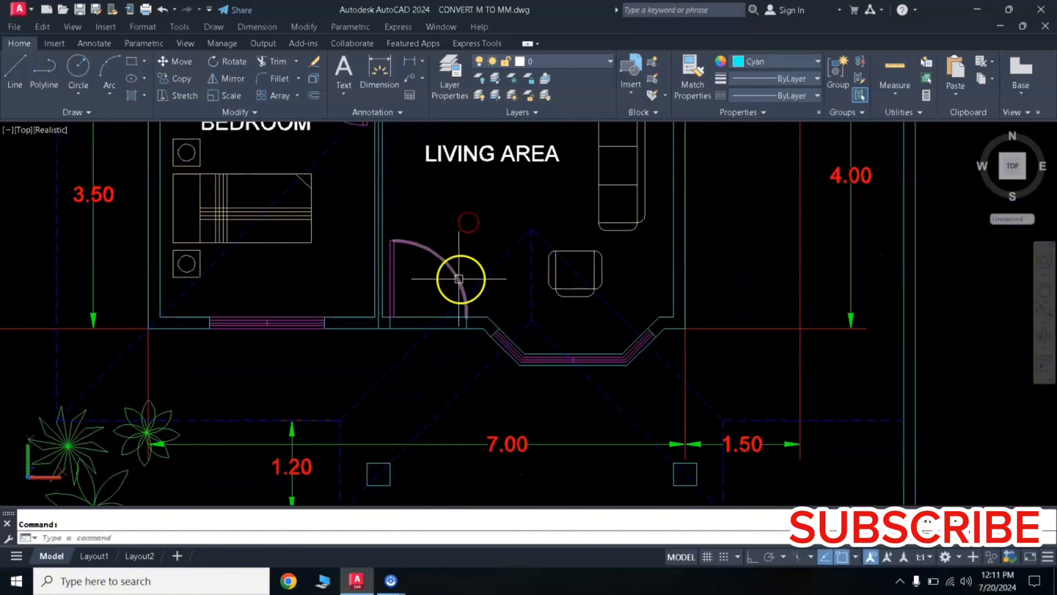
mouse_move(445, 270)
middle_down()
mouse_move(460, 237)
mouse_move(509, 332)
middle_up()
mouse_move(479, 285)
middle_down()
mouse_move(489, 274)
mouse_move(465, 310)
middle_up()
middle_drag(456, 361, 464, 259)
mouse_move(532, 287)
middle_down()
mouse_move(460, 288)
mouse_move(495, 303)
mouse_move(514, 283)
mouse_move(554, 276)
mouse_move(534, 300)
mouse_move(470, 309)
mouse_move(456, 286)
mouse_move(508, 270)
middle_up()
Zoom out and recentre the floor plan on the living area, T&B and dining area.
scroll(508, 270, down, 2)
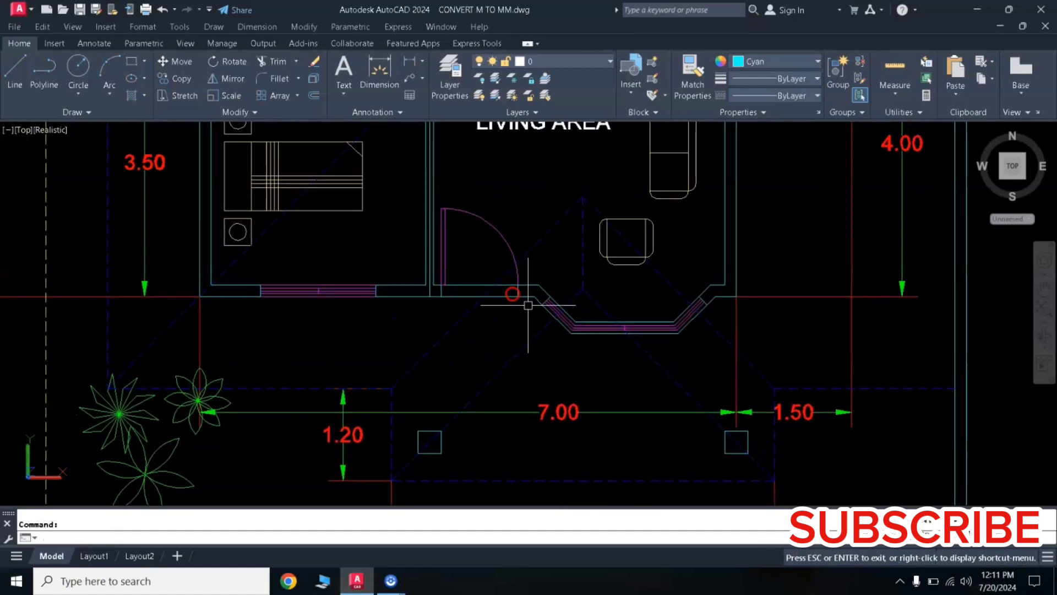
scroll(593, 282, down, 2)
mouse_move(594, 265)
middle_down()
mouse_move(559, 338)
mouse_move(528, 363)
mouse_move(538, 330)
mouse_move(528, 363)
mouse_move(486, 347)
mouse_move(498, 315)
middle_up()
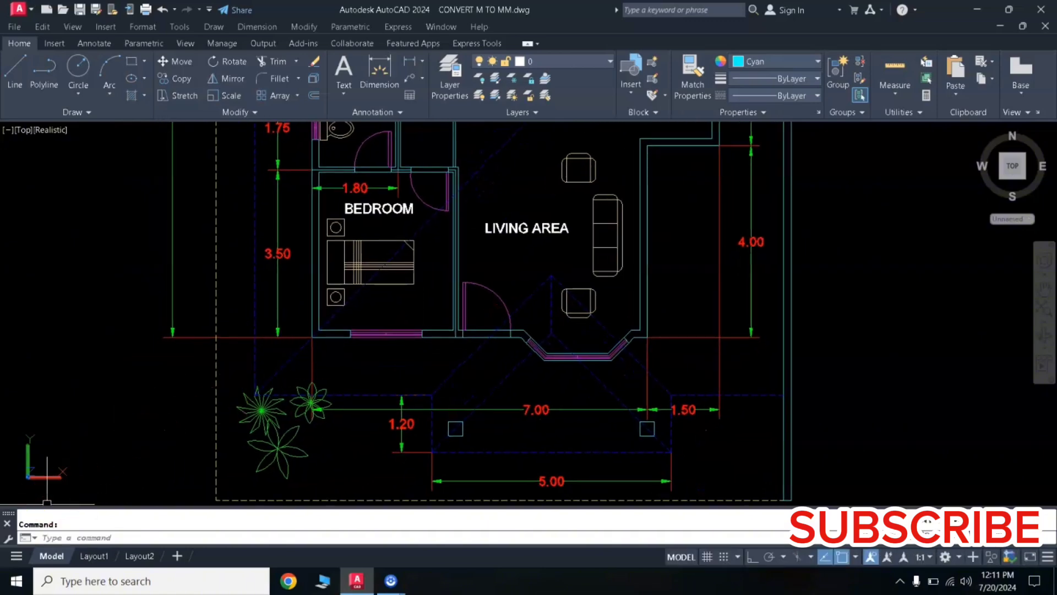
click(390, 580)
click(493, 286)
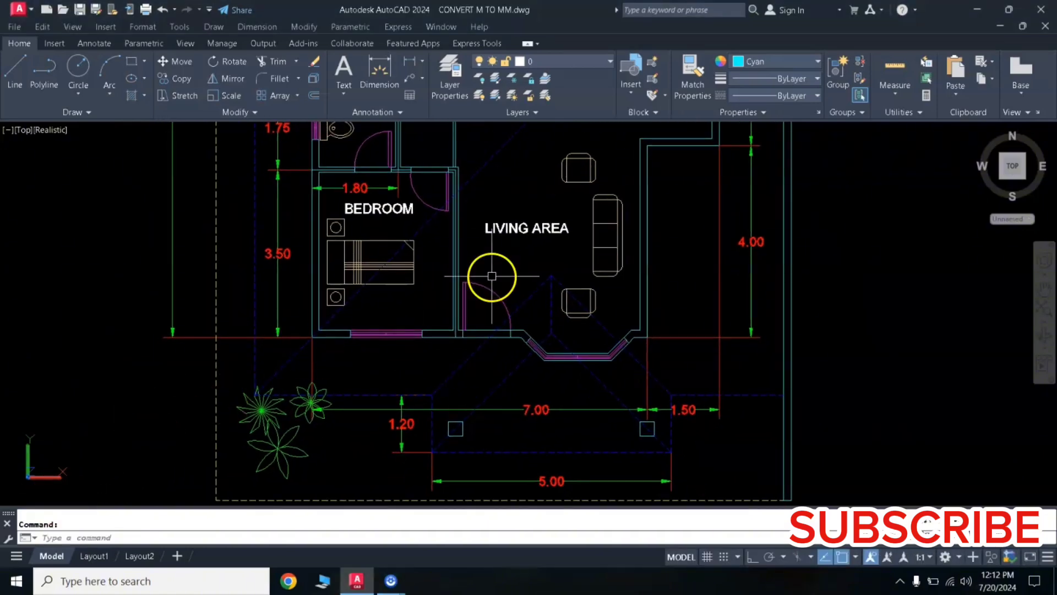
middle_drag(489, 269, 503, 324)
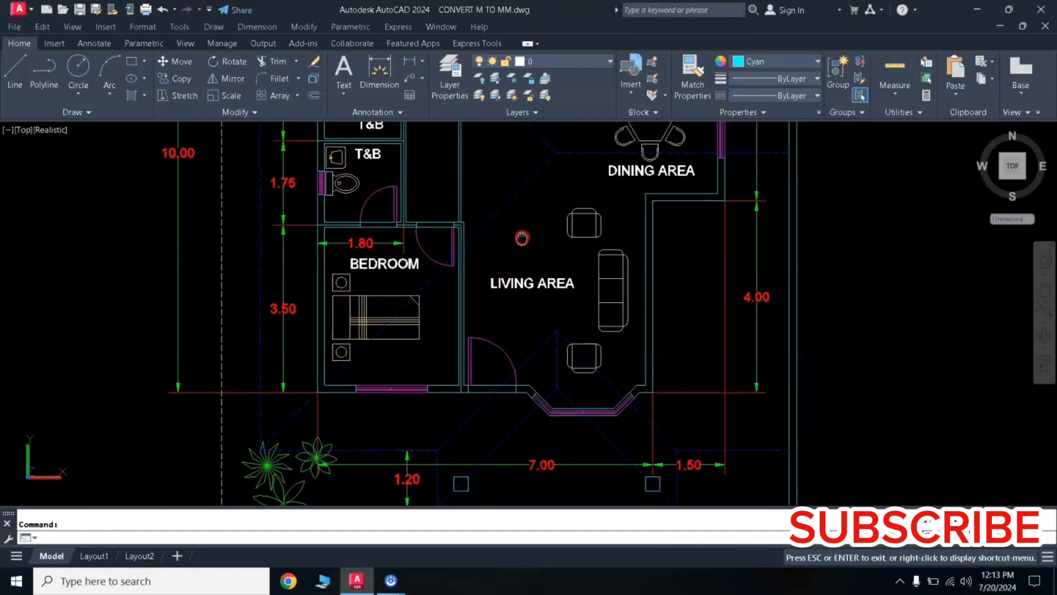
mouse_move(513, 236)
middle_down()
mouse_move(509, 255)
mouse_move(530, 256)
mouse_move(496, 255)
middle_up()
middle_drag(465, 288, 496, 302)
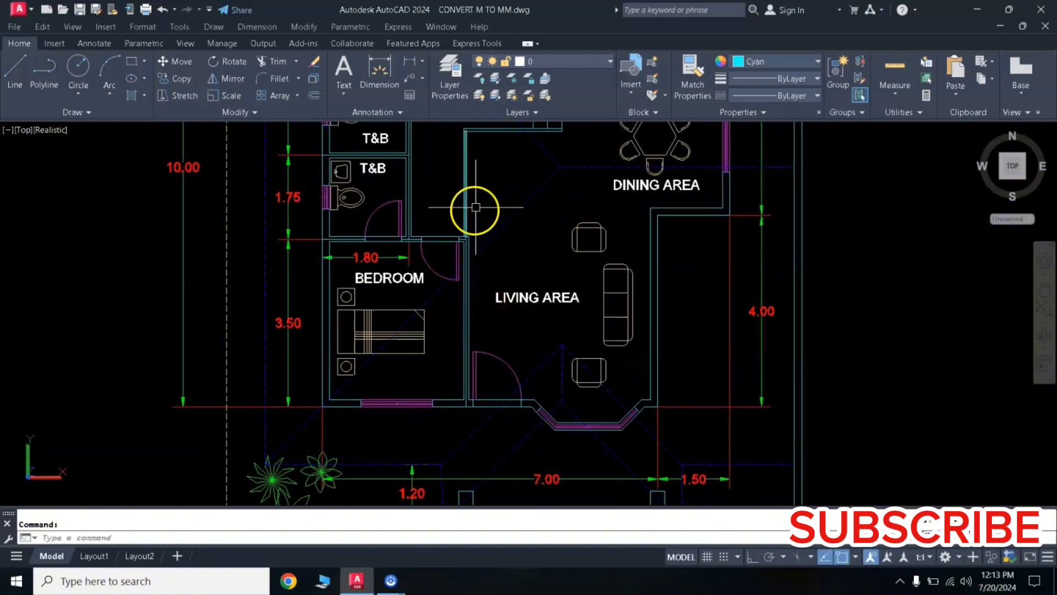
mouse_move(489, 230)
middle_down()
mouse_move(463, 247)
mouse_move(489, 268)
middle_up()
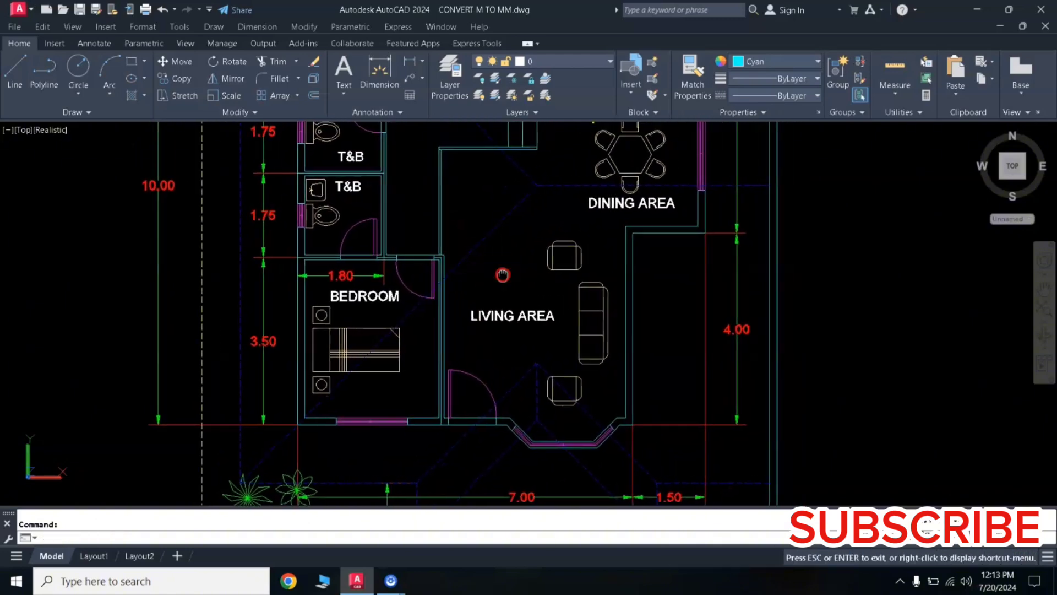
Switch to the SW Isometric 3D view and zoom in on the models.
click(72, 27)
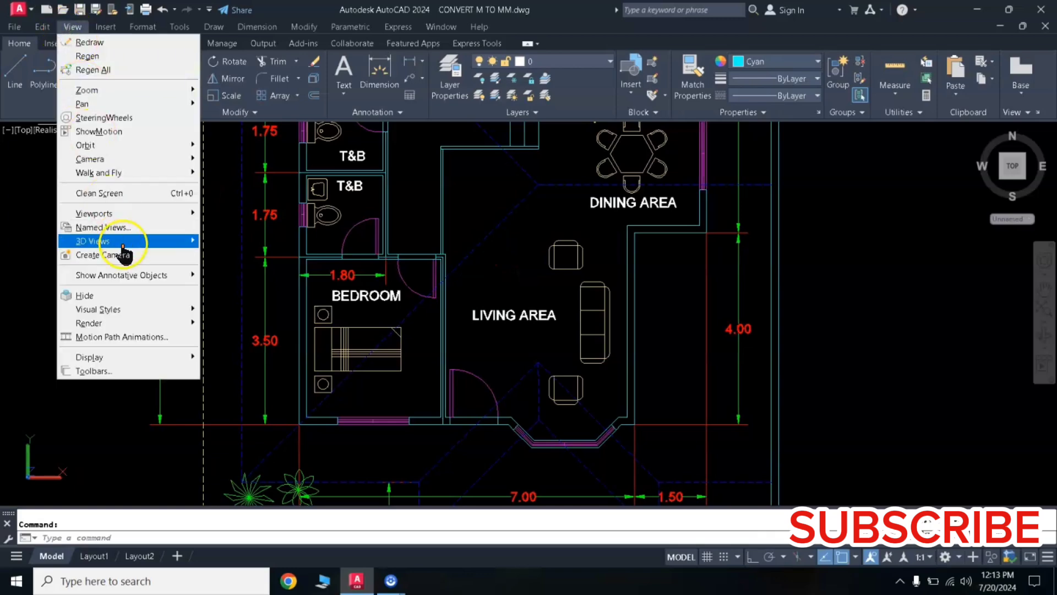
mouse_move(93, 240)
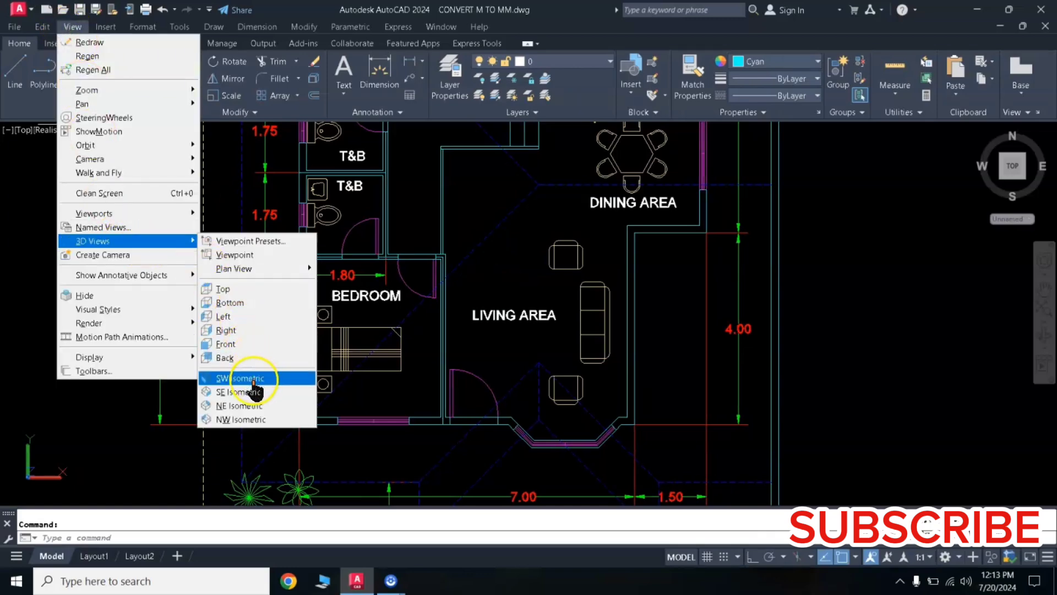
click(253, 380)
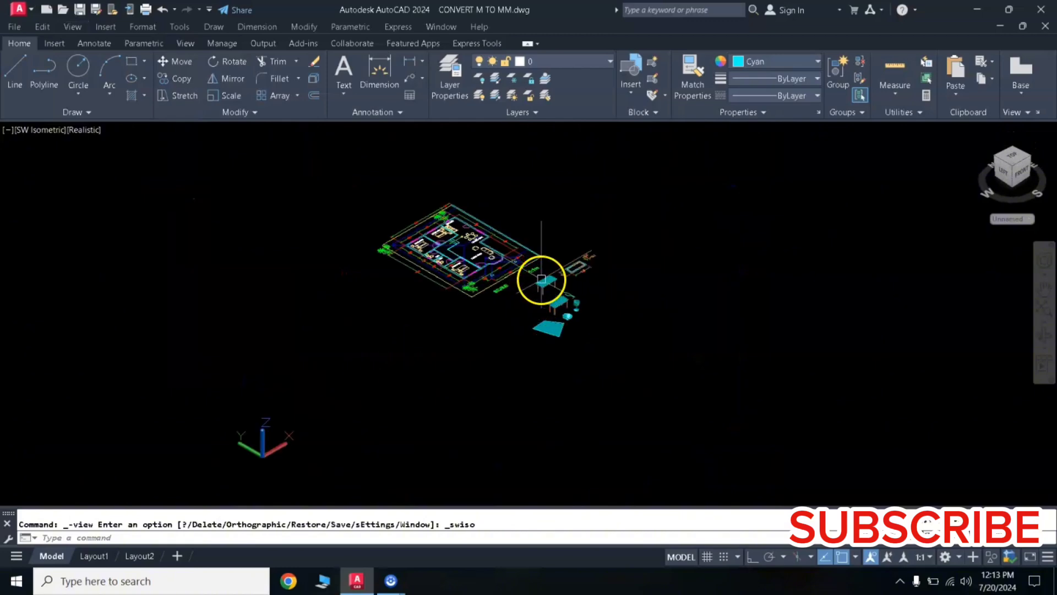
scroll(541, 280, up, 2)
scroll(590, 292, up, 4)
middle_drag(558, 300, 543, 297)
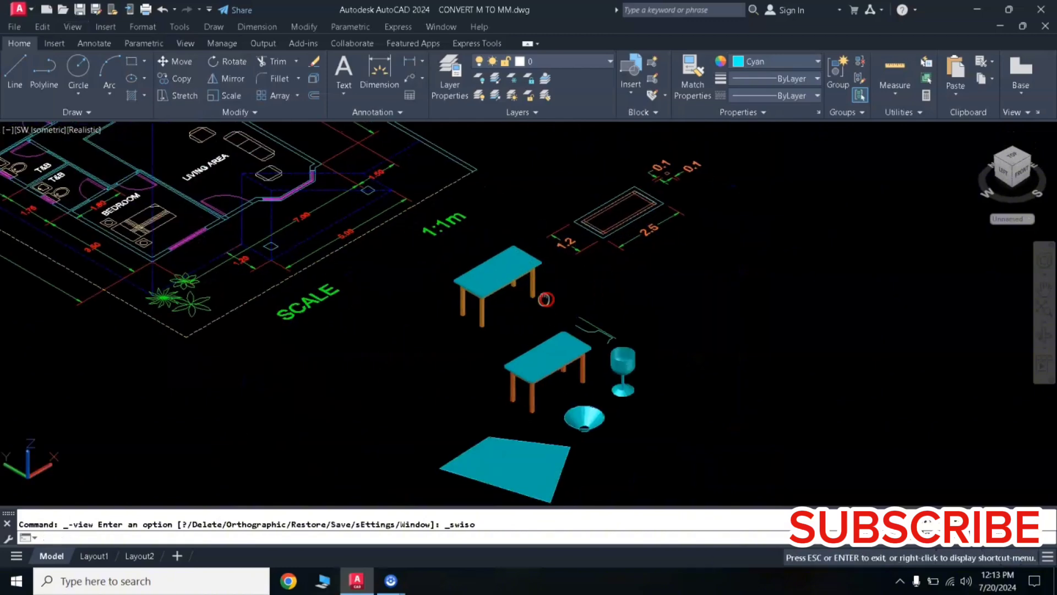
Orbit to a flatter angle centred on the tables, glass and bowl, then exit Orbit.
click(1046, 337)
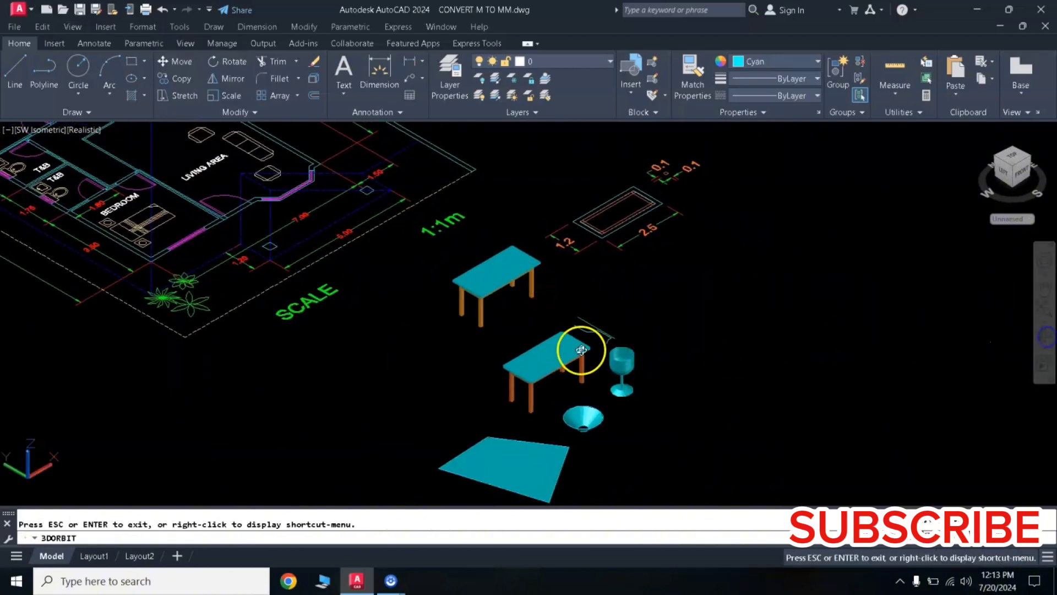
drag(515, 351, 515, 332)
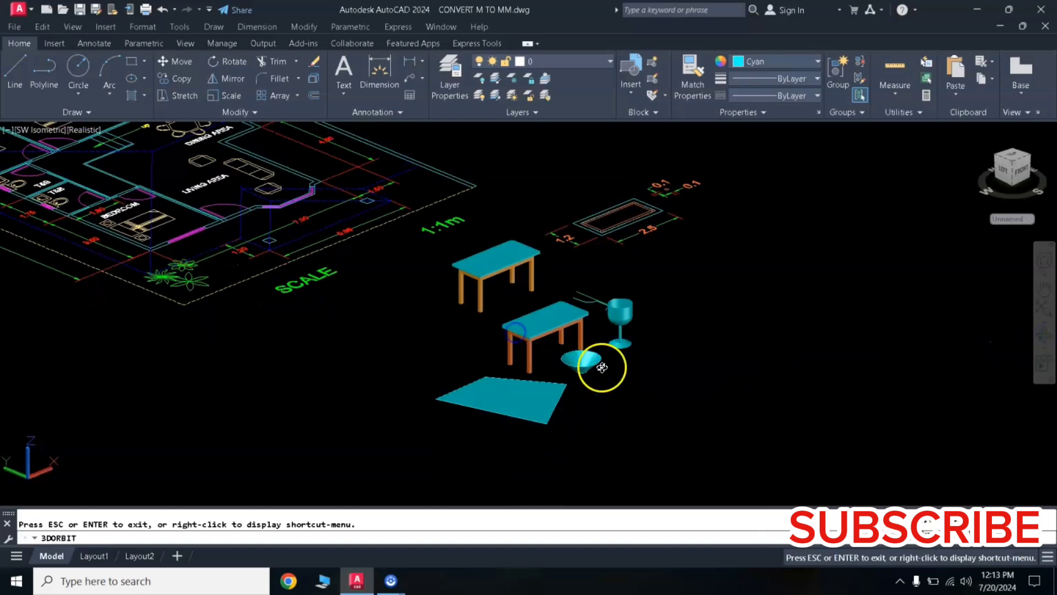
scroll(641, 371, up, 1)
scroll(647, 368, up, 1)
scroll(682, 350, up, 1)
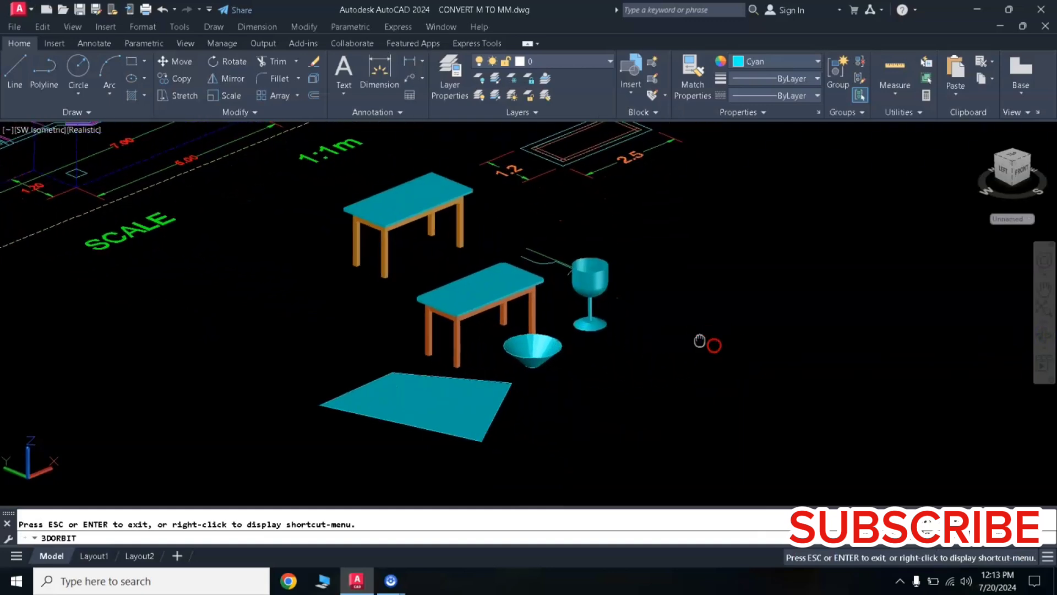
middle_drag(699, 341, 542, 292)
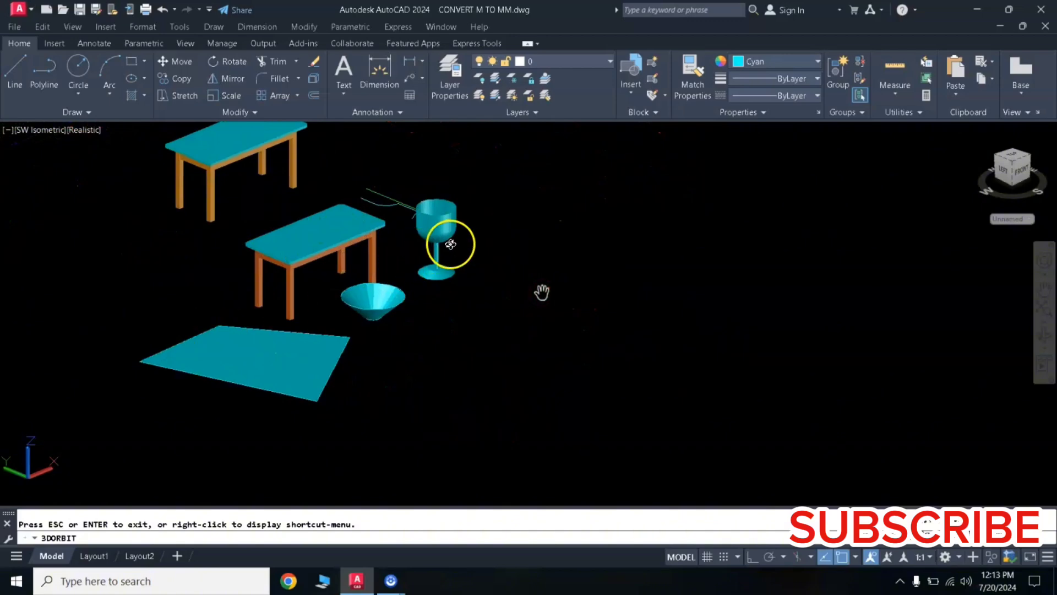
mouse_move(418, 323)
mouse_down()
mouse_move(427, 305)
mouse_move(361, 304)
mouse_move(400, 298)
mouse_up()
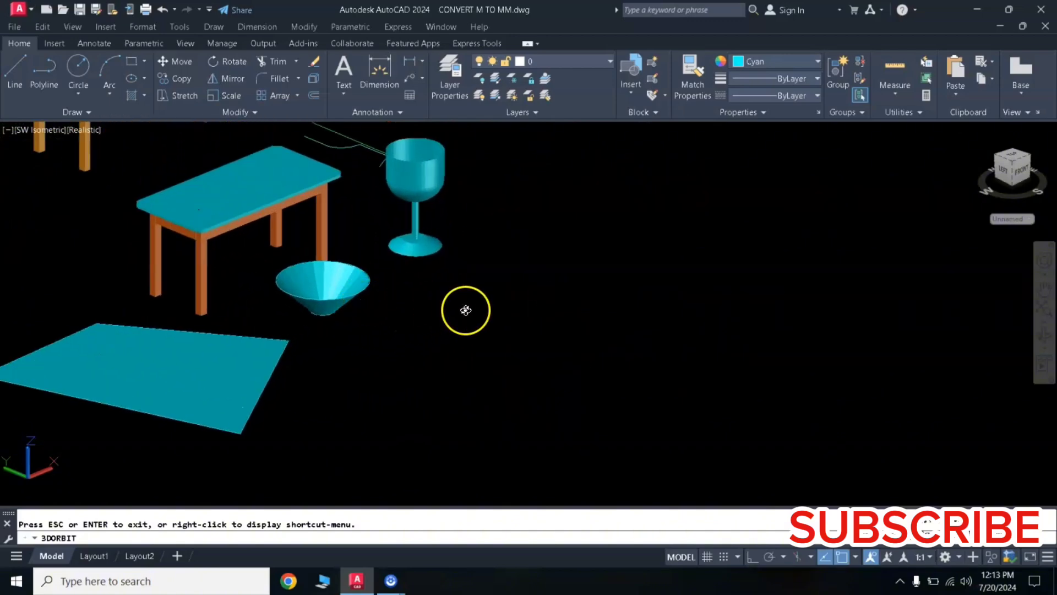
drag(483, 301, 472, 288)
right_click(472, 288)
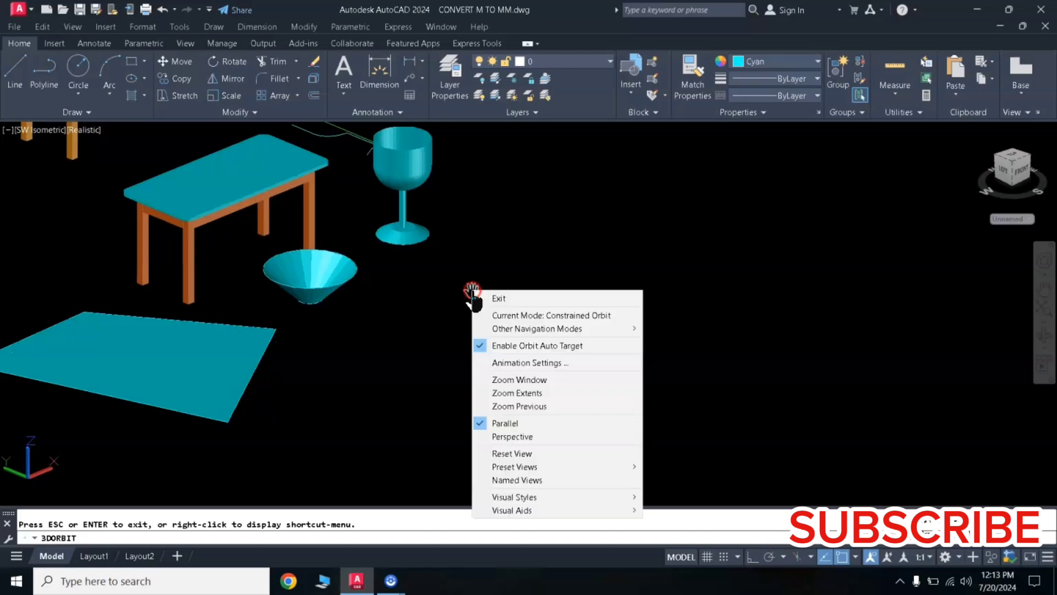
click(483, 290)
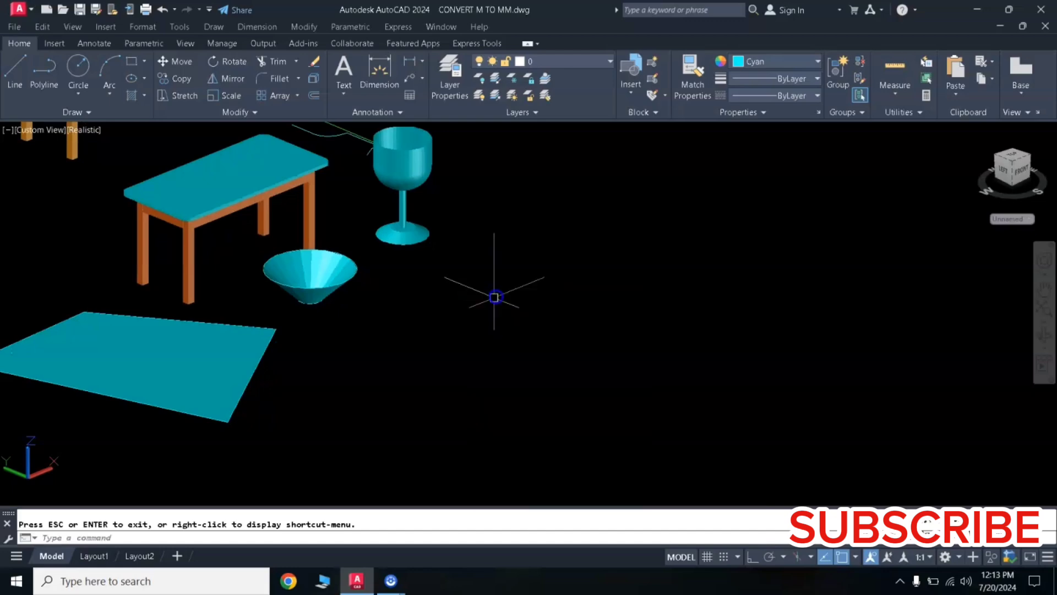
Draw a large circle below the bowl and a small concentric circle inside it.
click(78, 69)
click(508, 365)
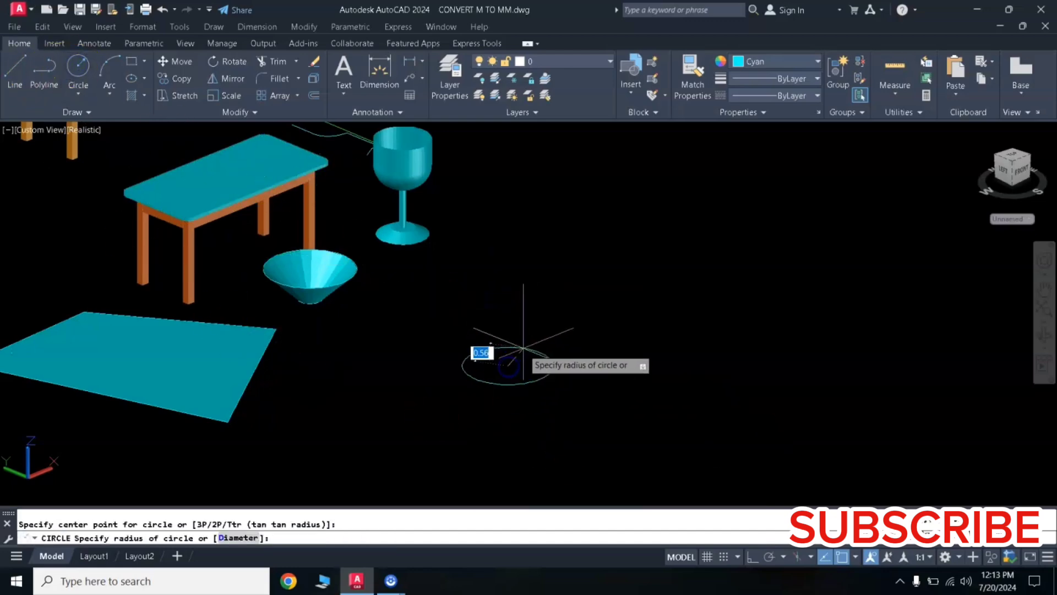
click(470, 358)
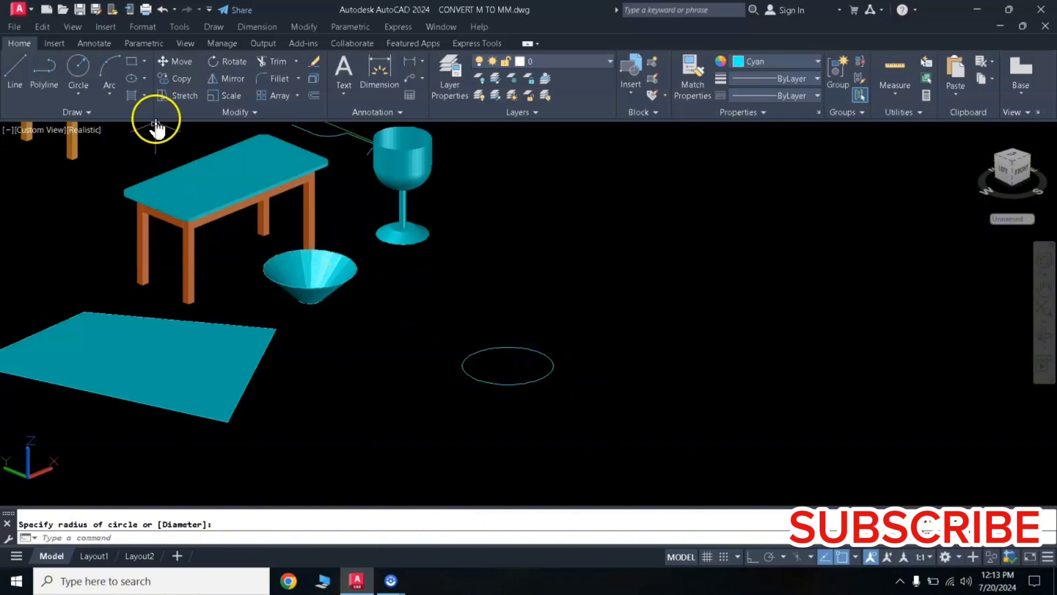
click(78, 69)
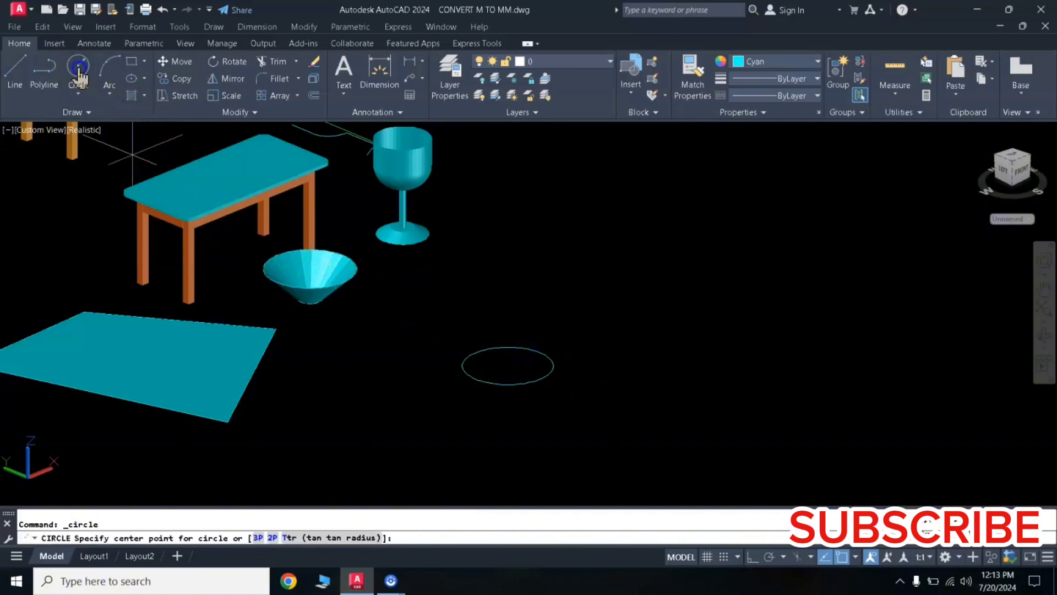
click(507, 364)
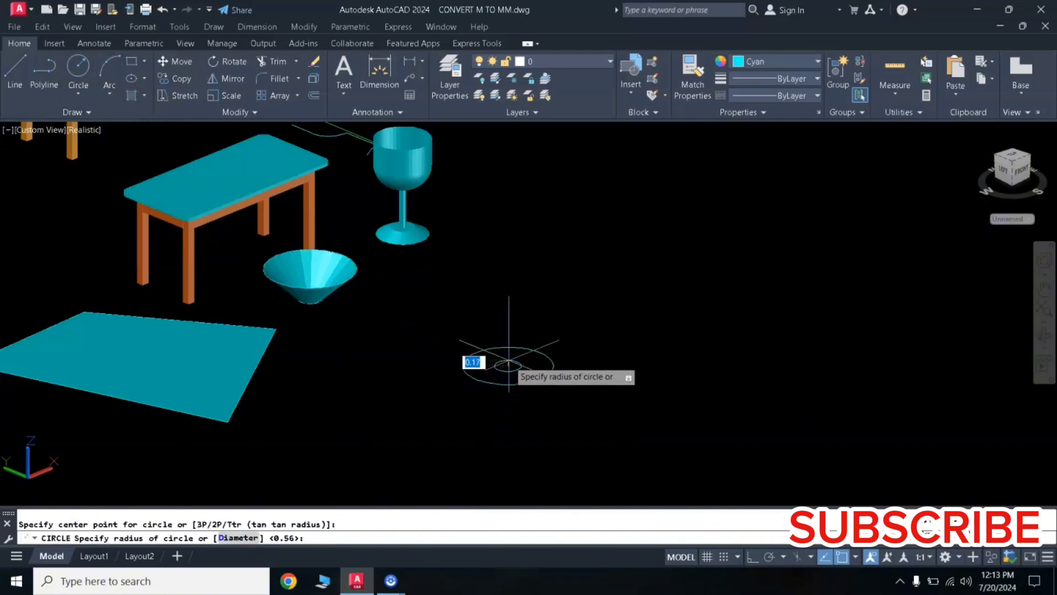
click(508, 362)
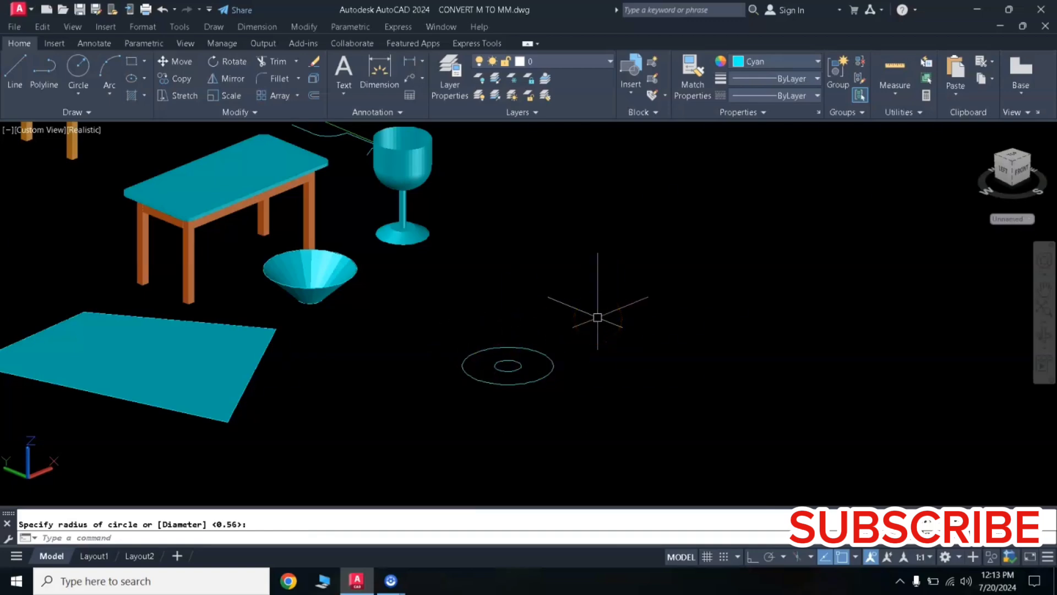
text(-CH)
Use CHANGE to set the outer circle's elevation to 1.
key(Return)
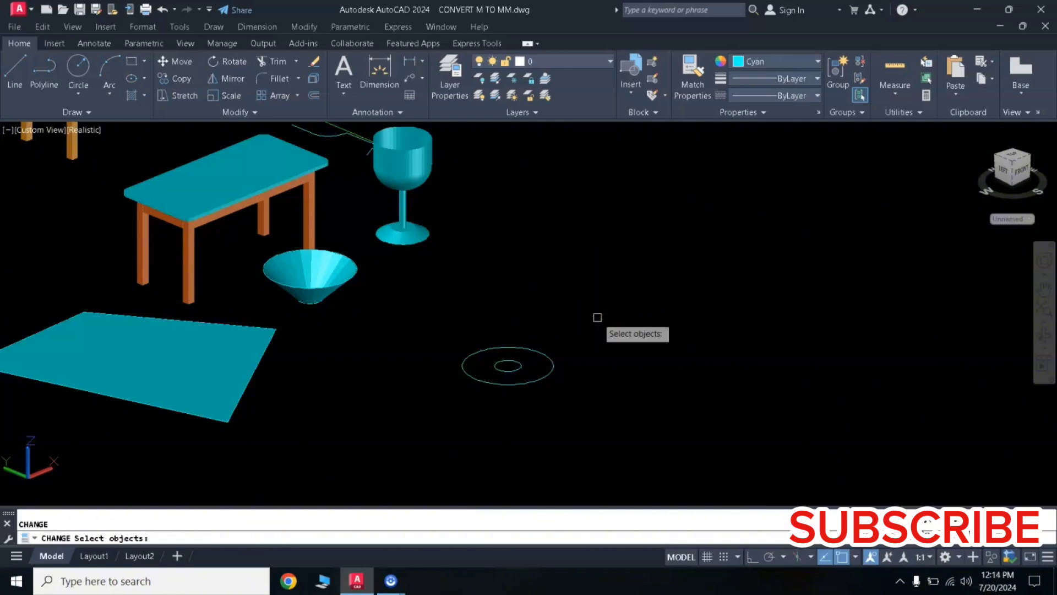
click(542, 352)
key(Return)
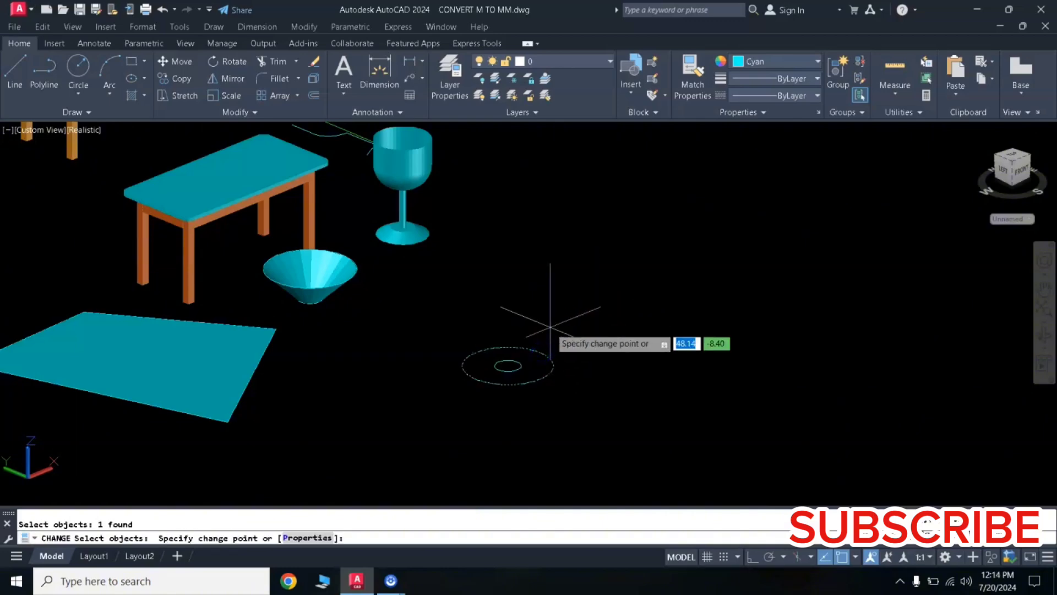
click(428, 375)
click(305, 538)
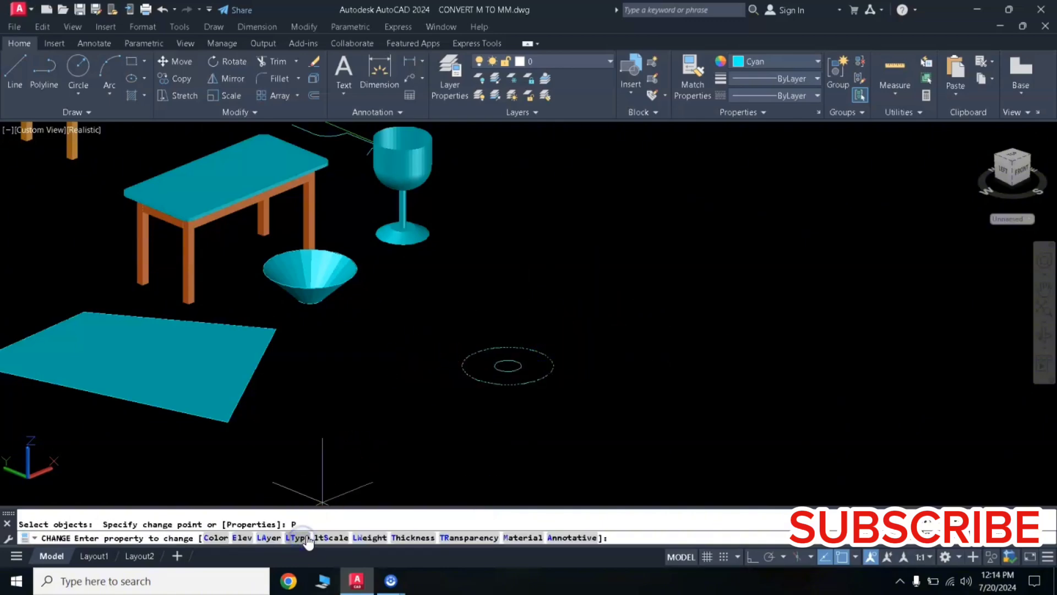
click(240, 538)
text(1)
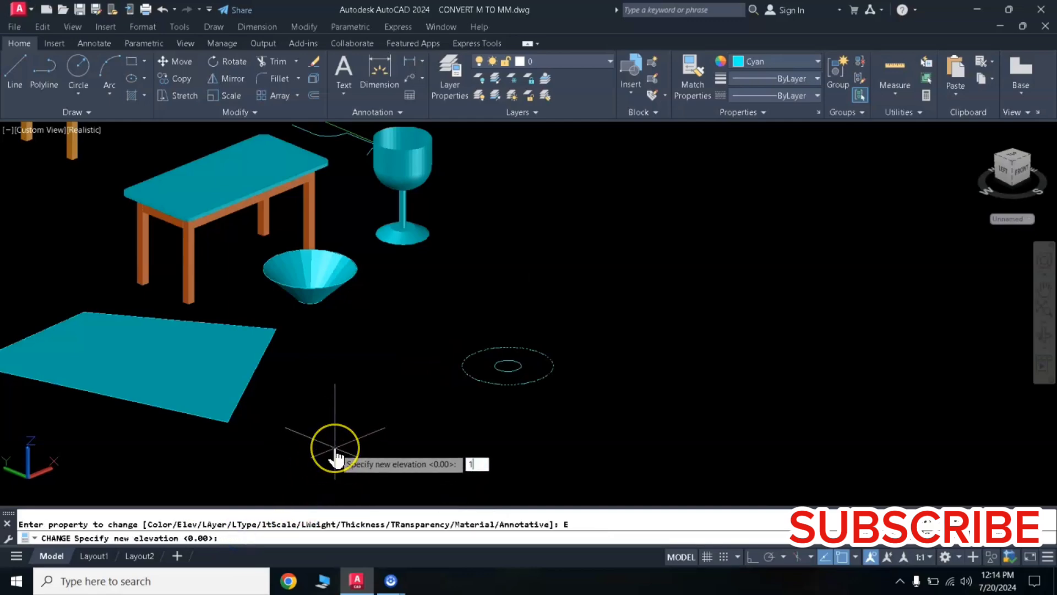
key(Return)
key(Return)
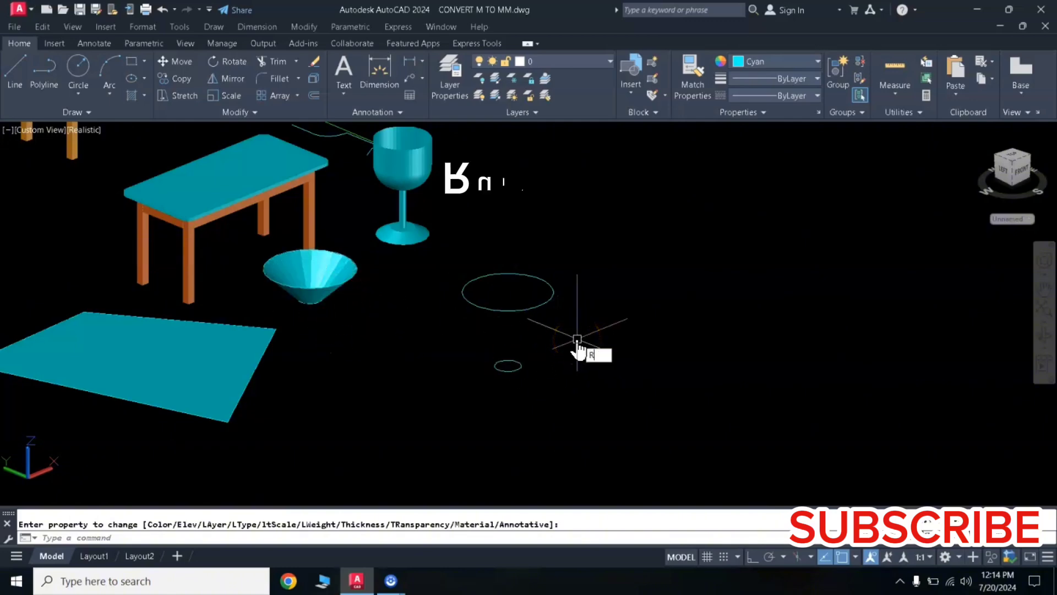
Create a RULESURF from the small circle to the raised circle, then pan the view left.
text(ULESURF)
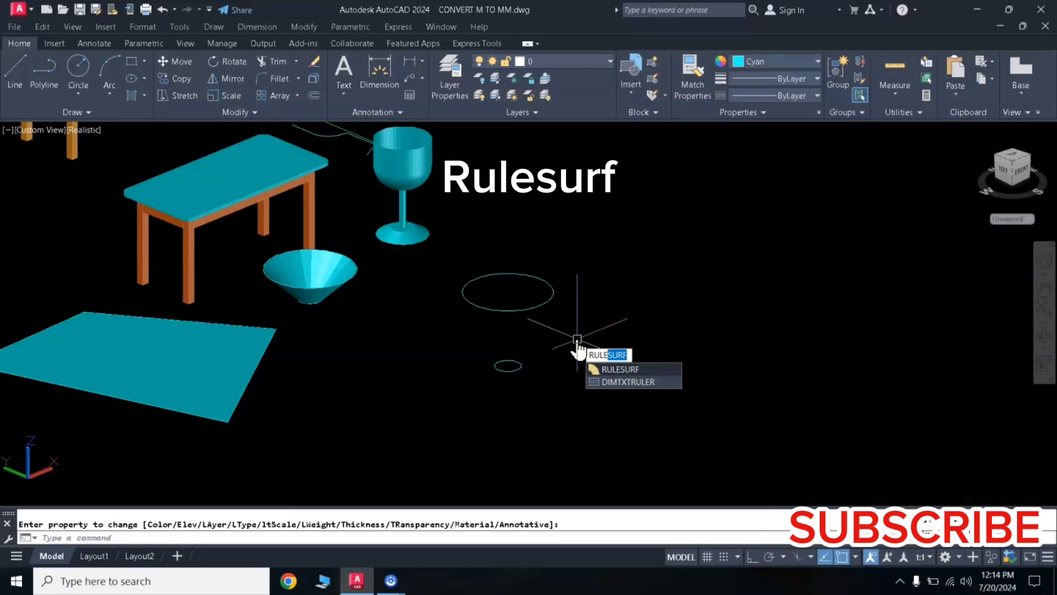
click(610, 370)
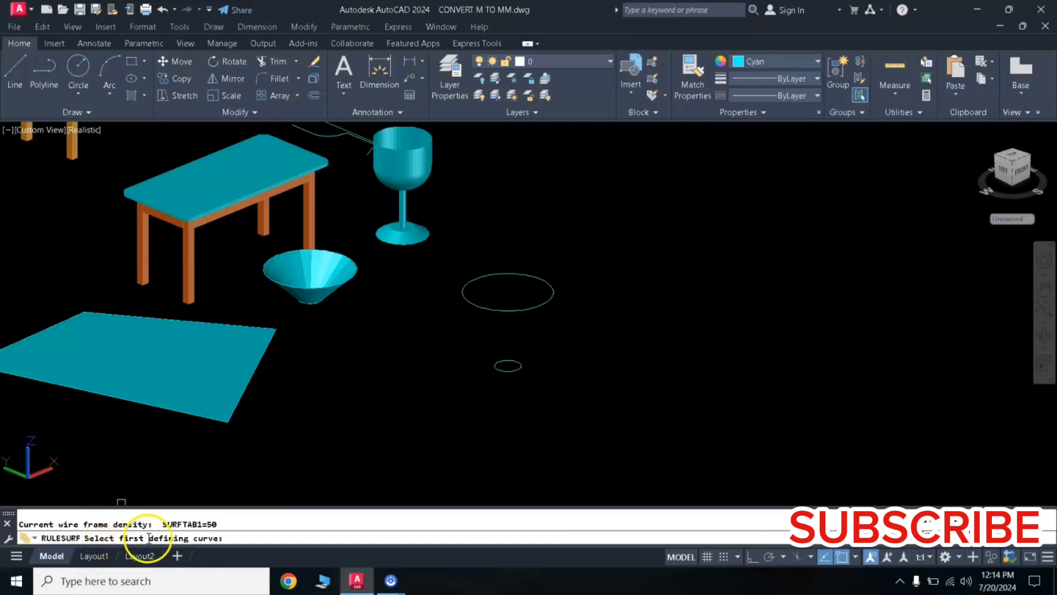
click(502, 368)
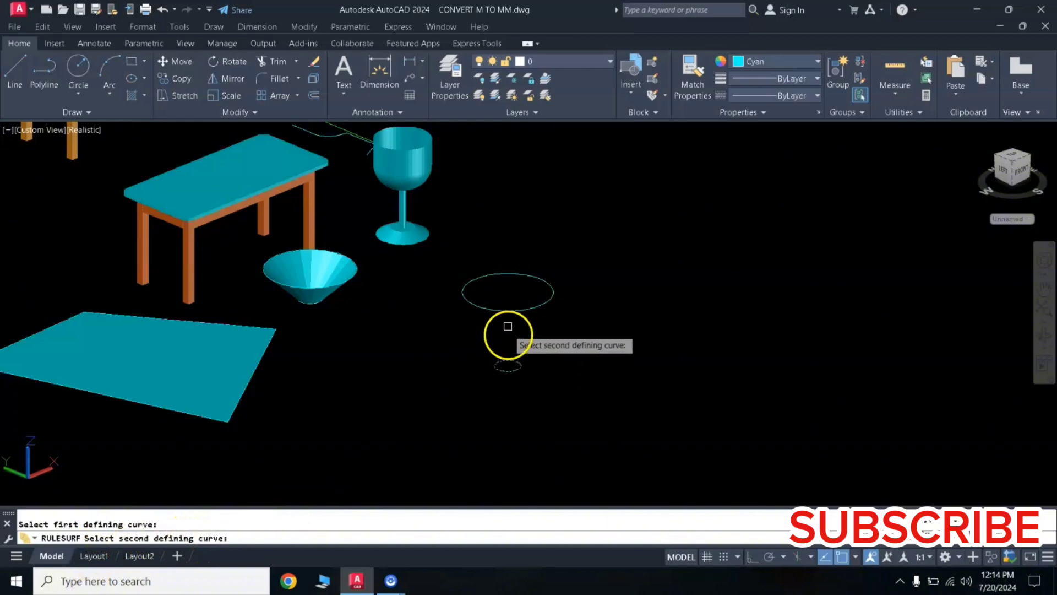
click(512, 310)
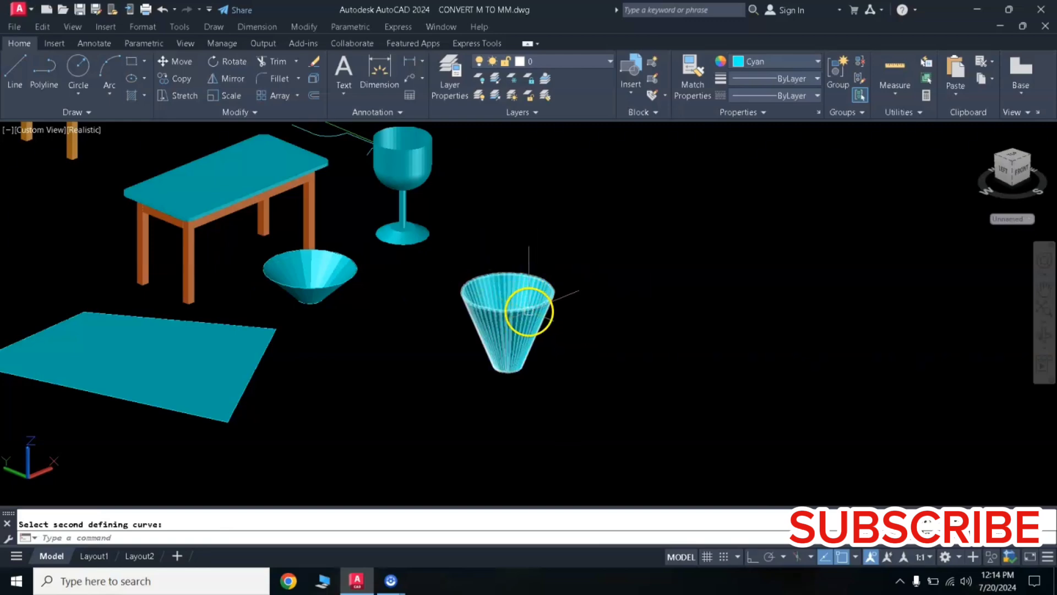
middle_drag(560, 342, 531, 331)
key(Escape)
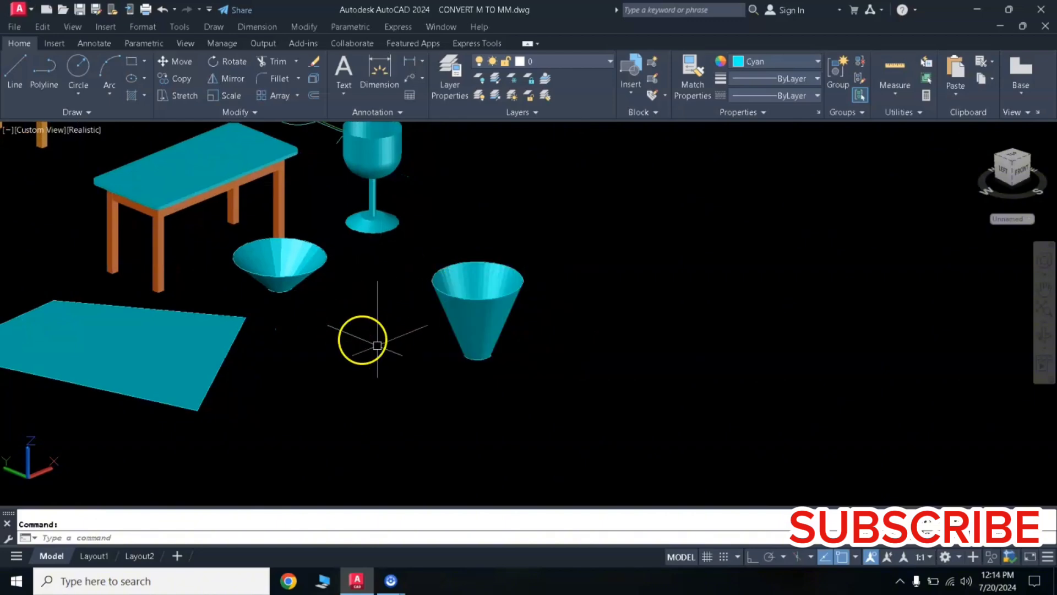
middle_drag(572, 317, 516, 312)
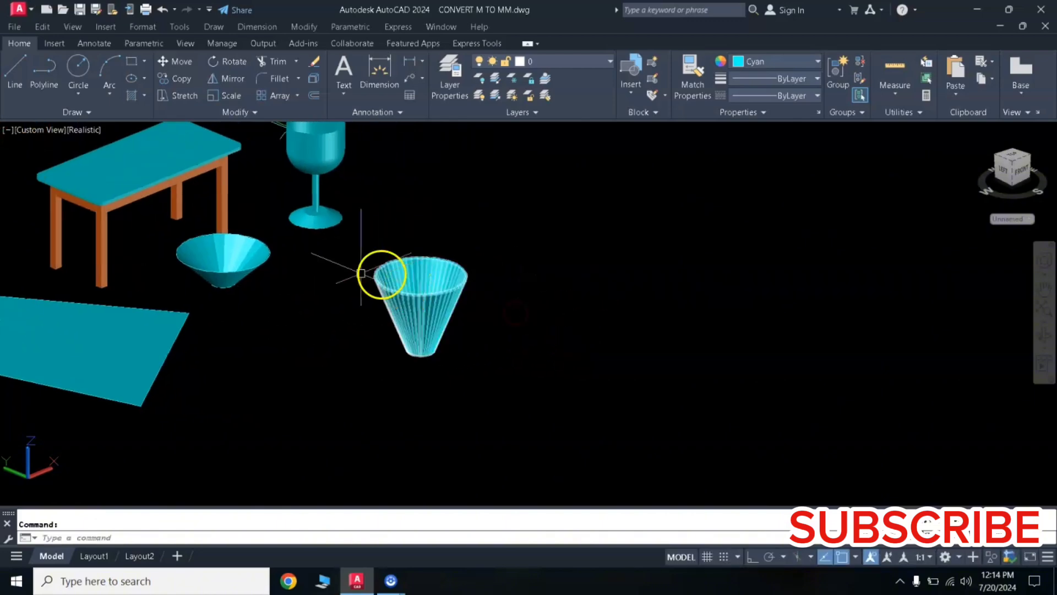
Draw a center-based ellipse right of the cup and start moving it.
click(131, 85)
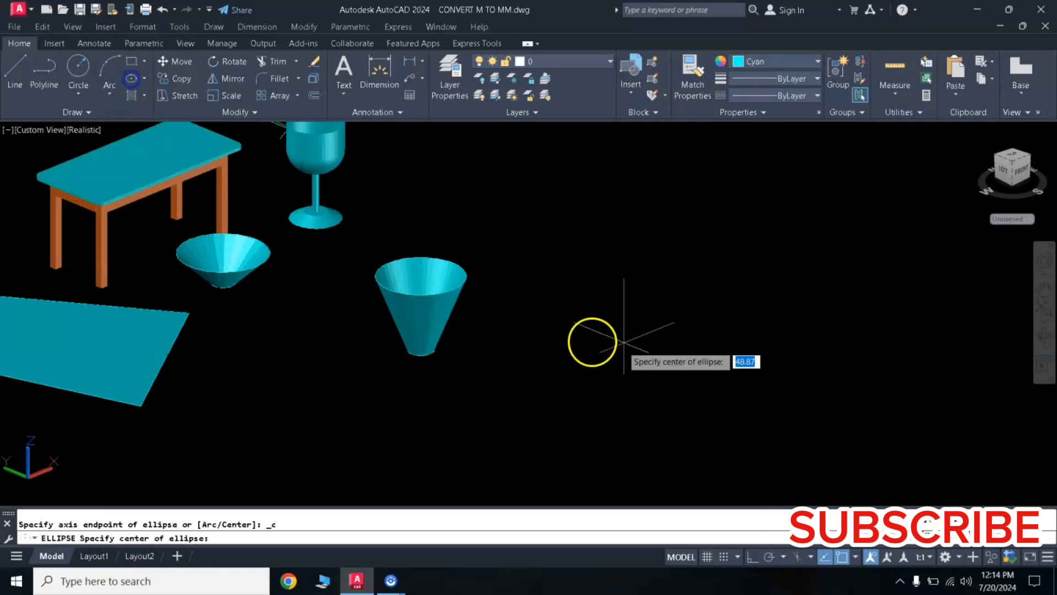
click(525, 308)
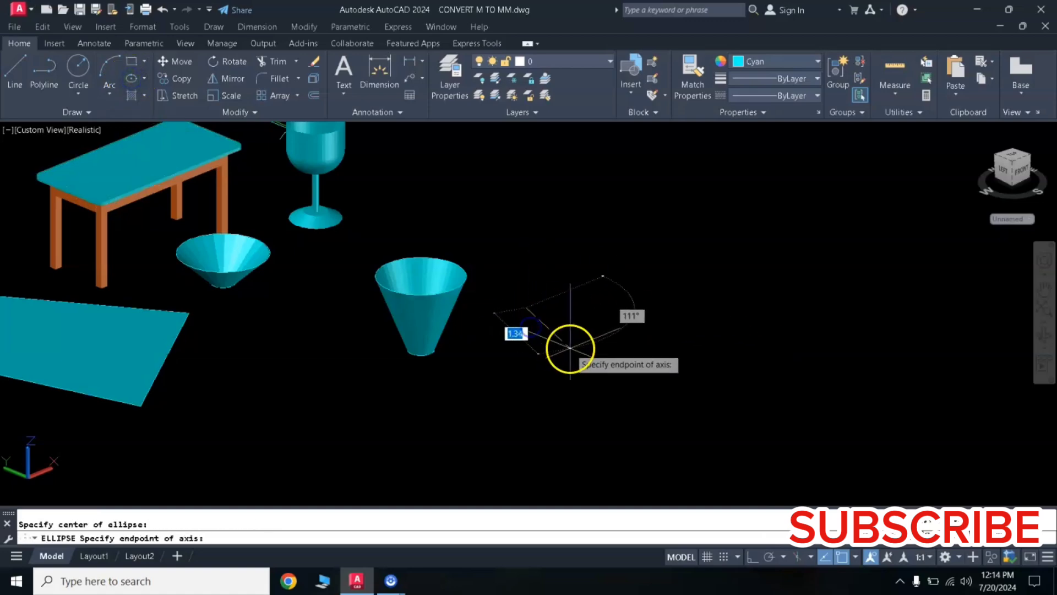
click(606, 323)
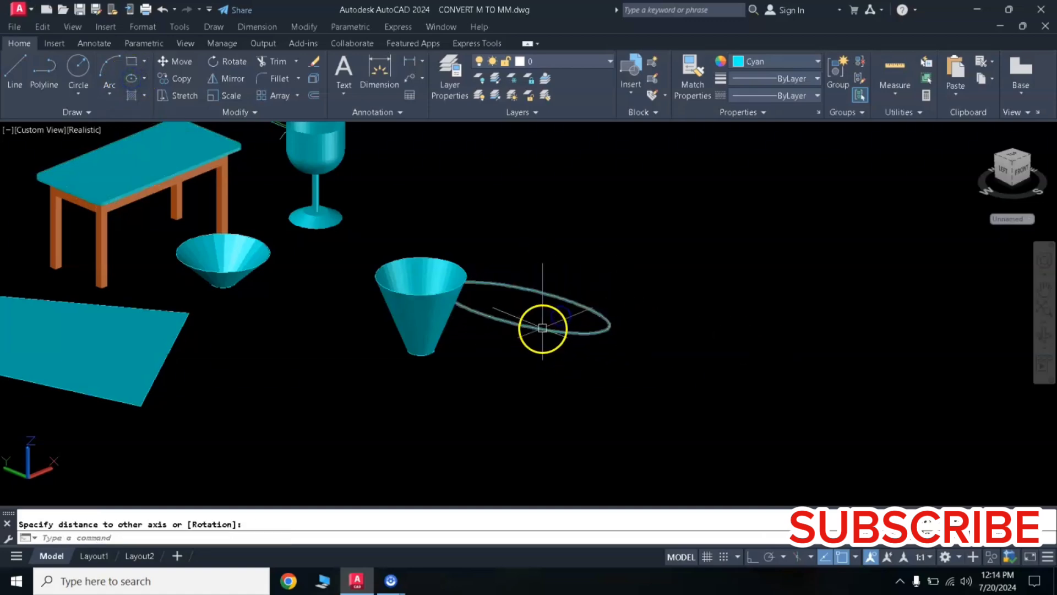
click(542, 329)
text(m)
key(Return)
key(Return)
click(504, 353)
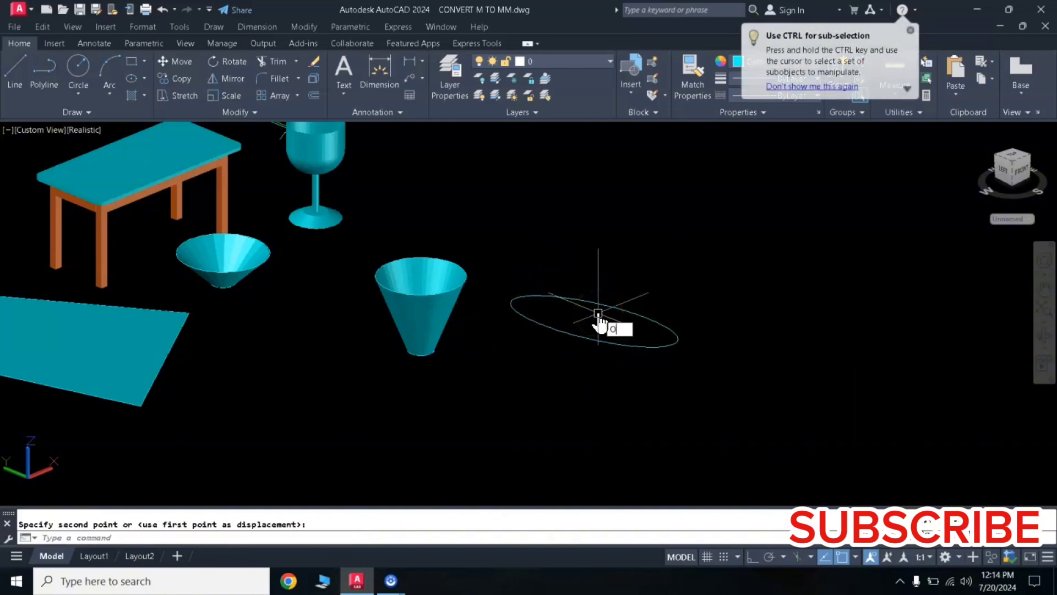
Offset the ellipse outward to create a larger surrounding ellipse.
key(Return)
text(1)
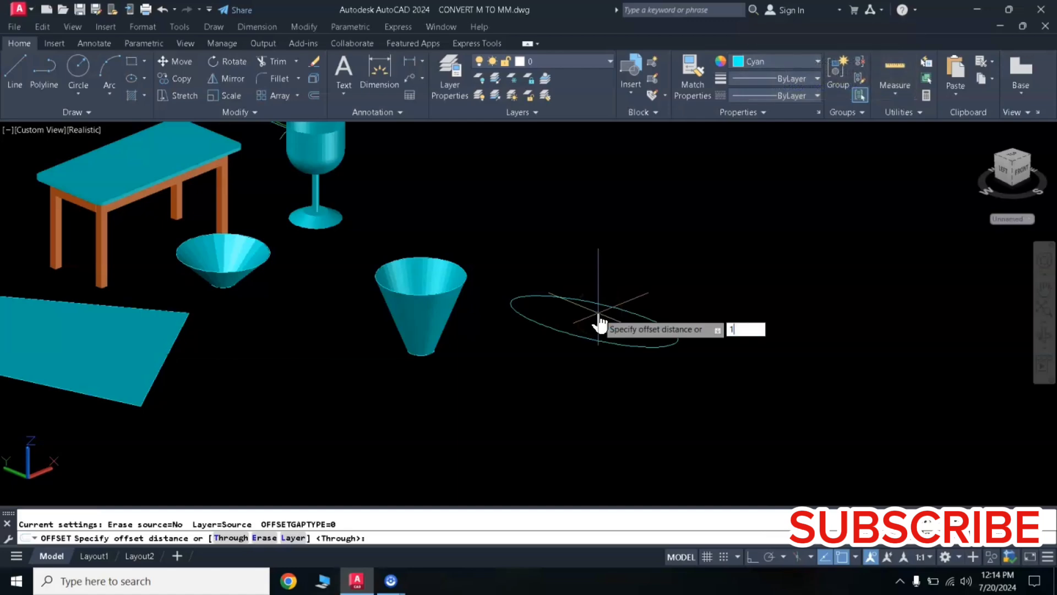
key(Return)
click(603, 304)
click(633, 272)
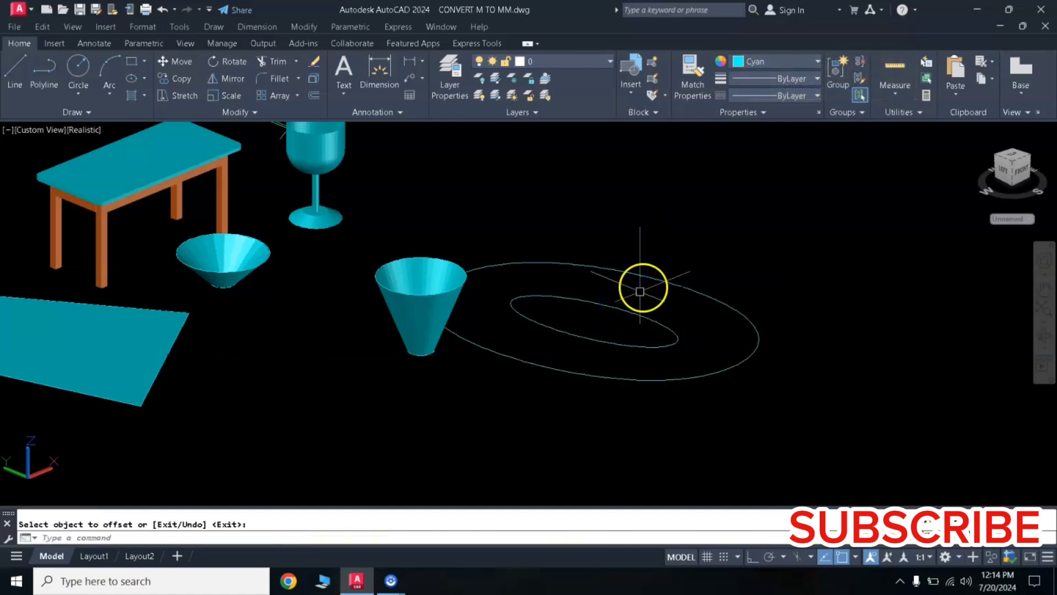
key(Escape)
Move both ellipses together to a new spot and select the outer one for CHANGE.
drag(754, 253, 627, 334)
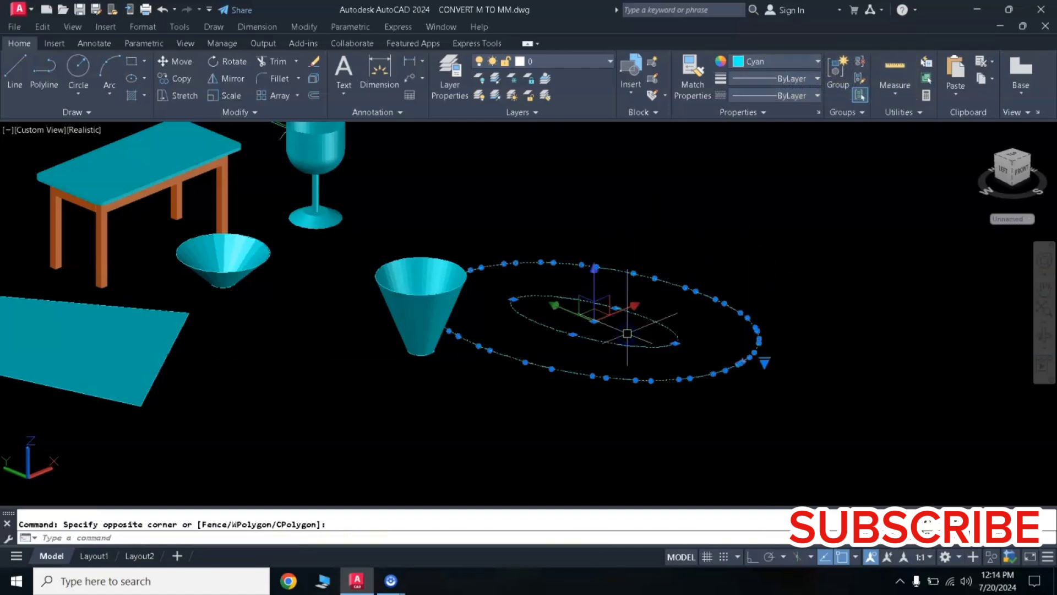
text(M)
key(Return)
click(584, 373)
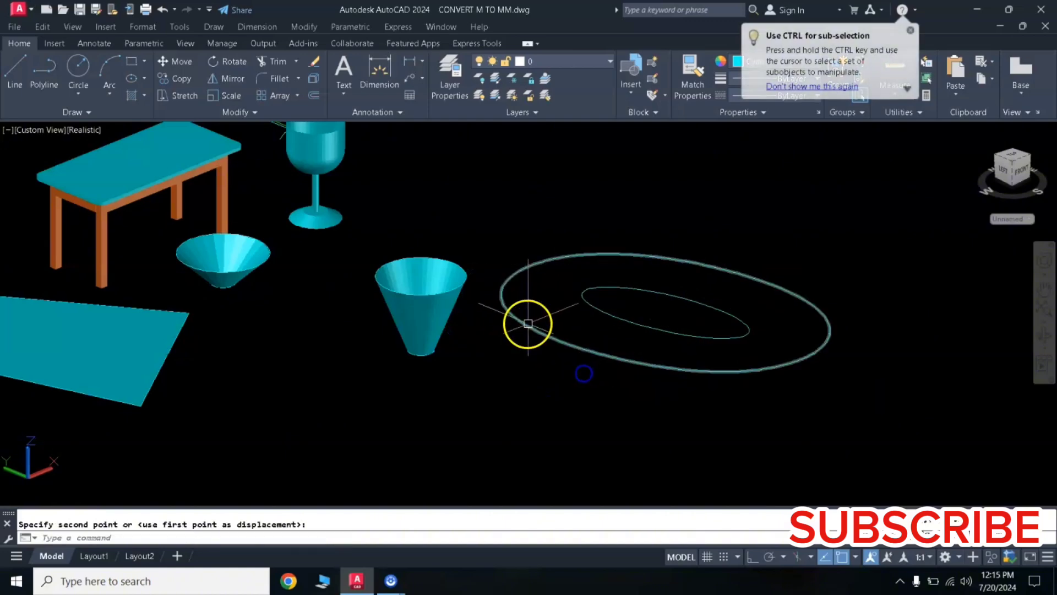
click(528, 323)
text(change)
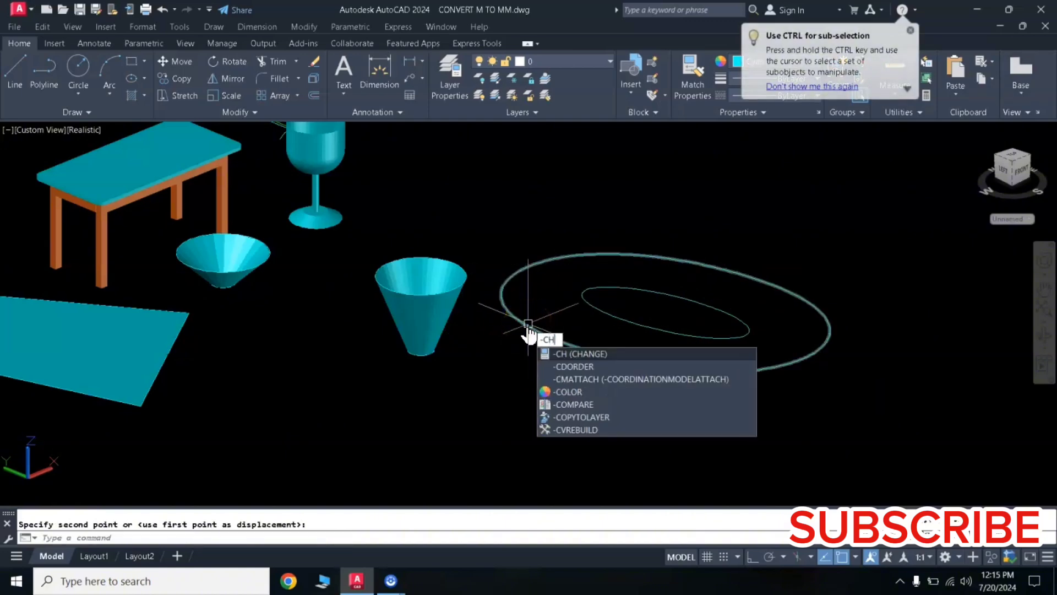
key(Return)
click(528, 323)
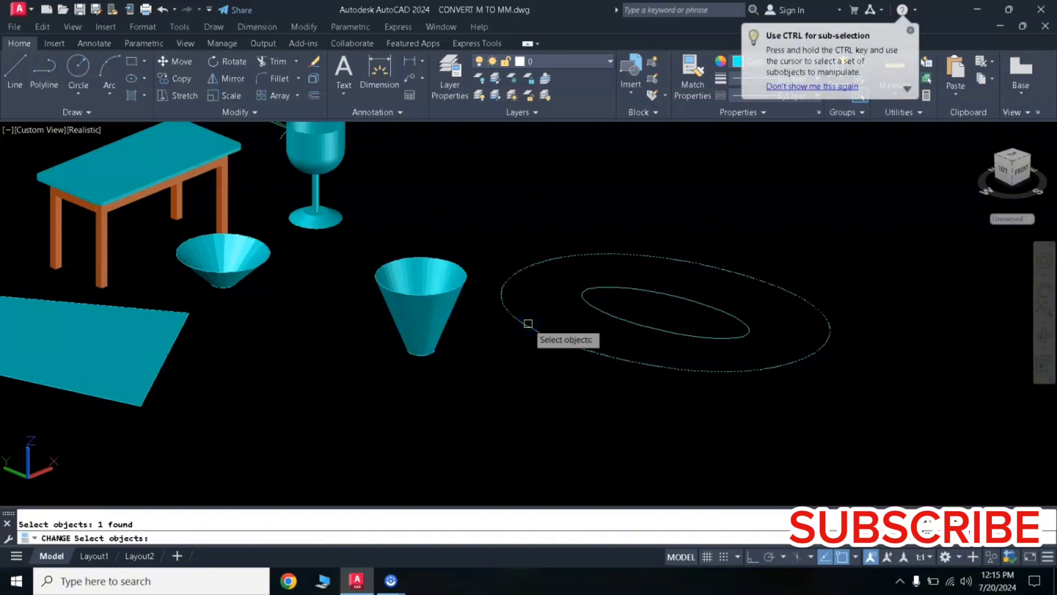
Set the outer ellipse's elevation to 1 through CHANGE Properties.
key(Return)
click(326, 537)
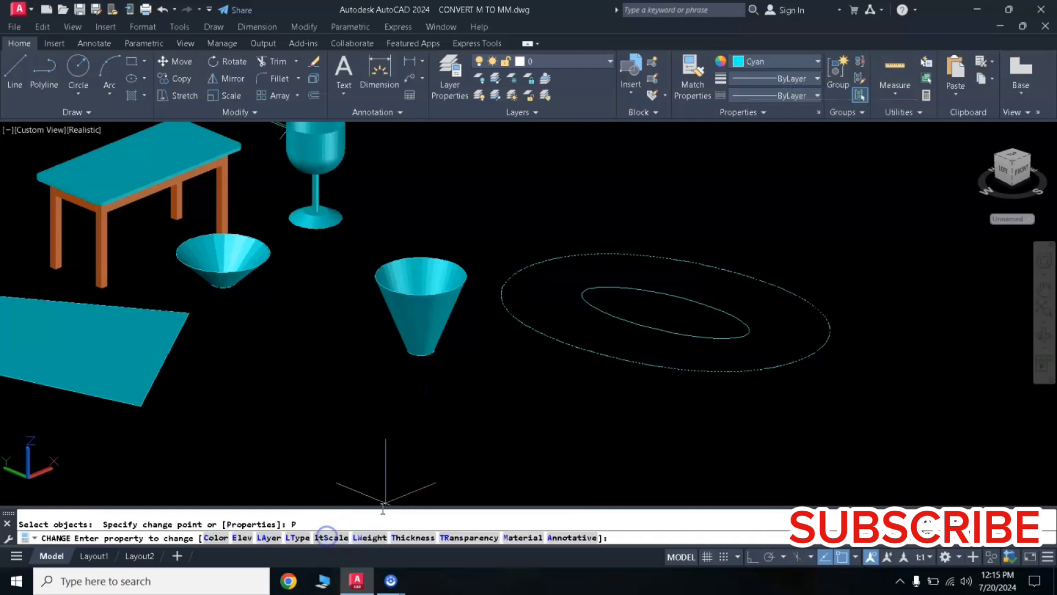
click(414, 493)
click(421, 445)
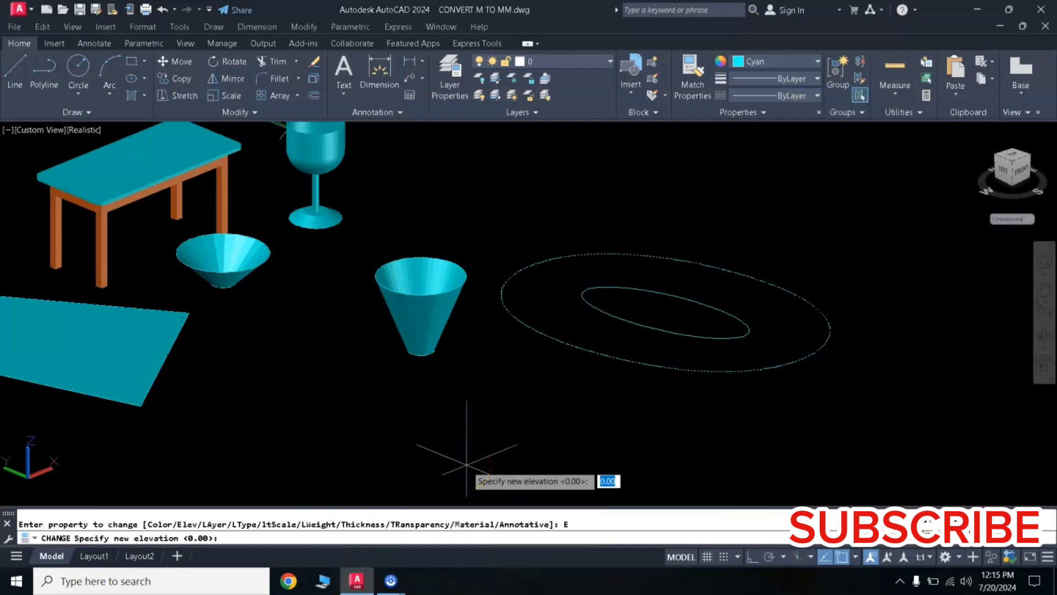
key(Return)
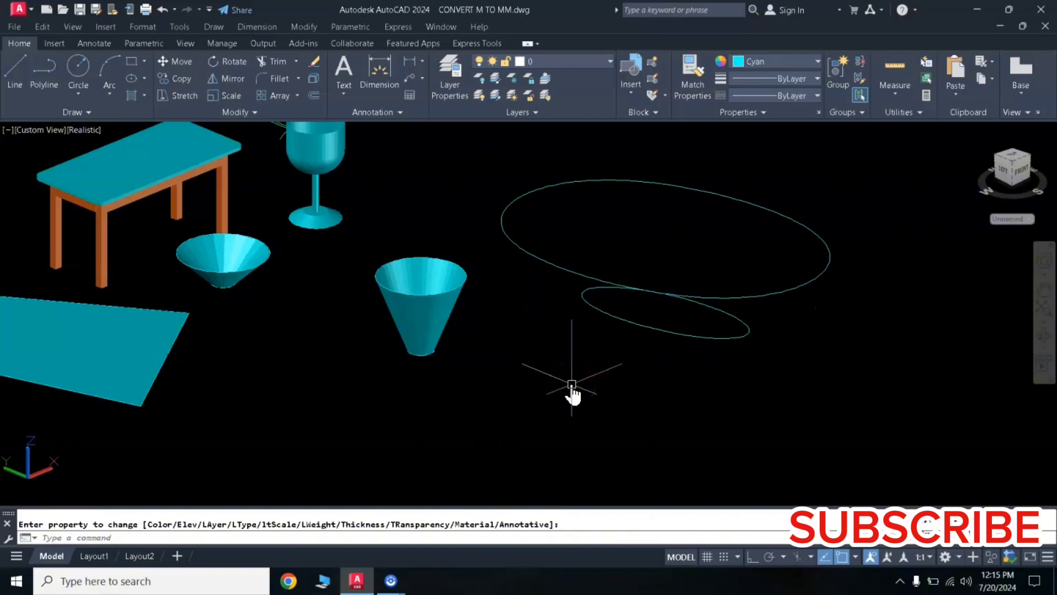
Create a RULESURF from the large ellipse to the small ellipse, forming the oval bowl.
text(RULESURF)
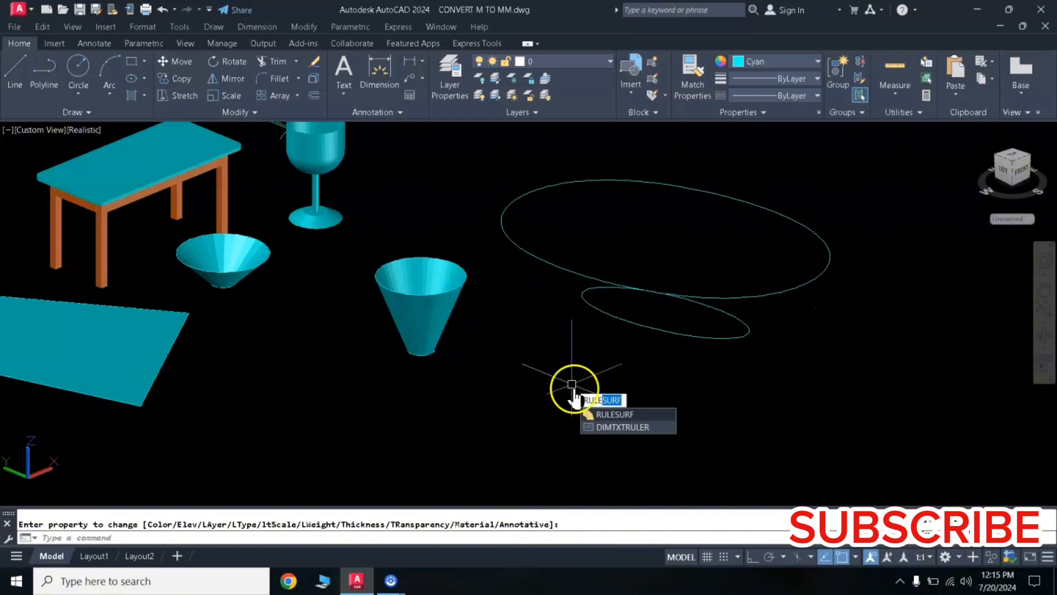
click(611, 416)
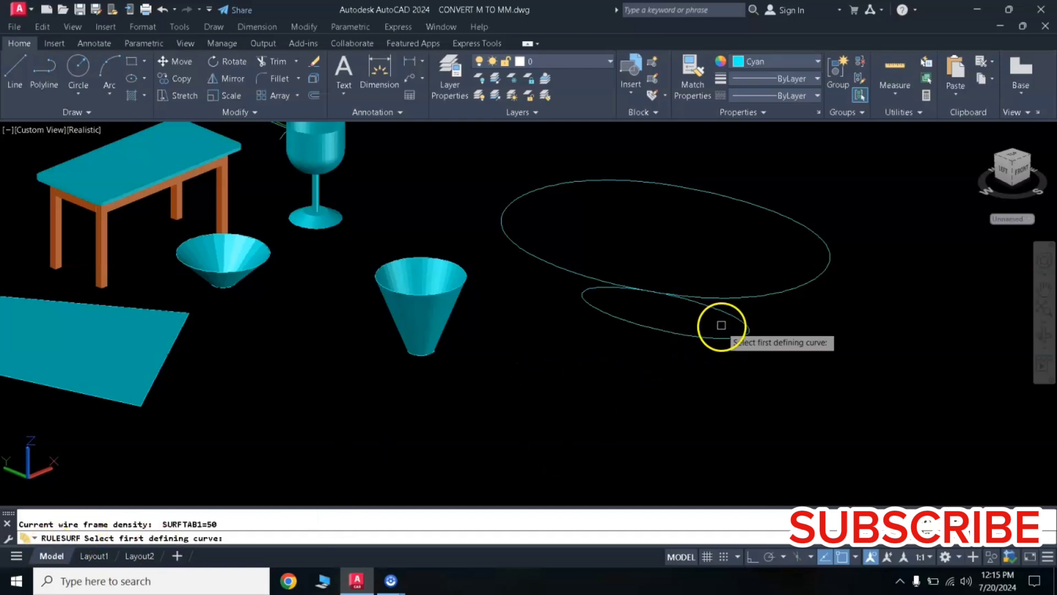
click(745, 296)
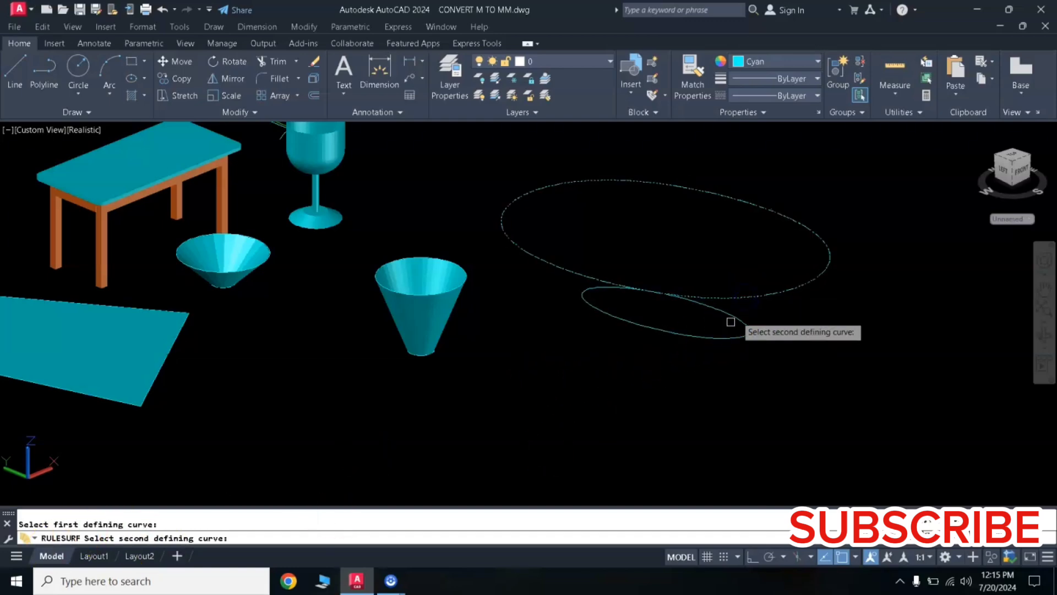
click(704, 338)
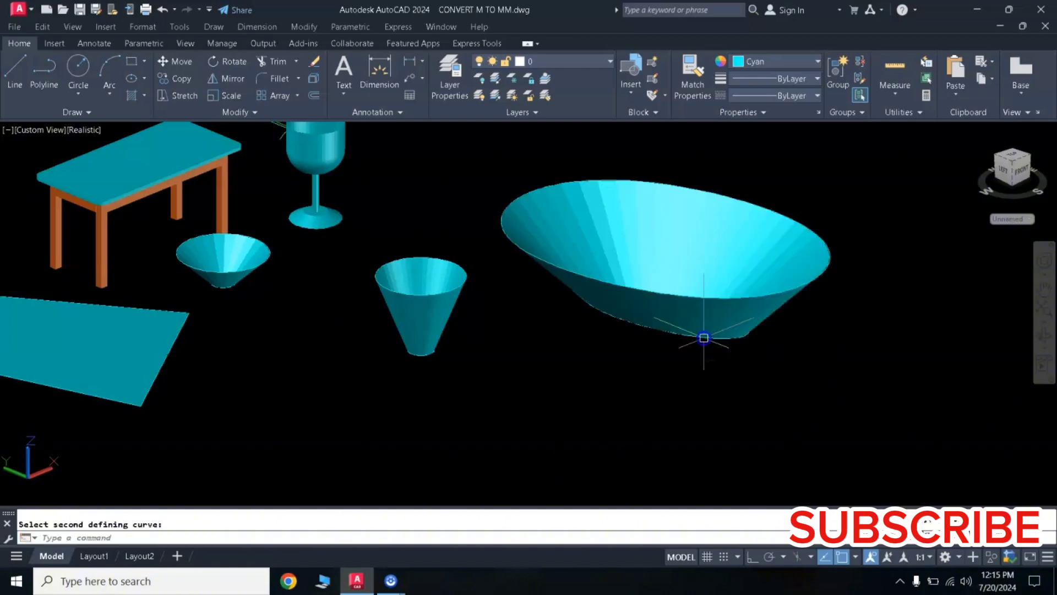
scroll(578, 385, down, 1)
Recentre the view on the new bowl and move the wine glass to a new spot.
scroll(573, 402, down, 1)
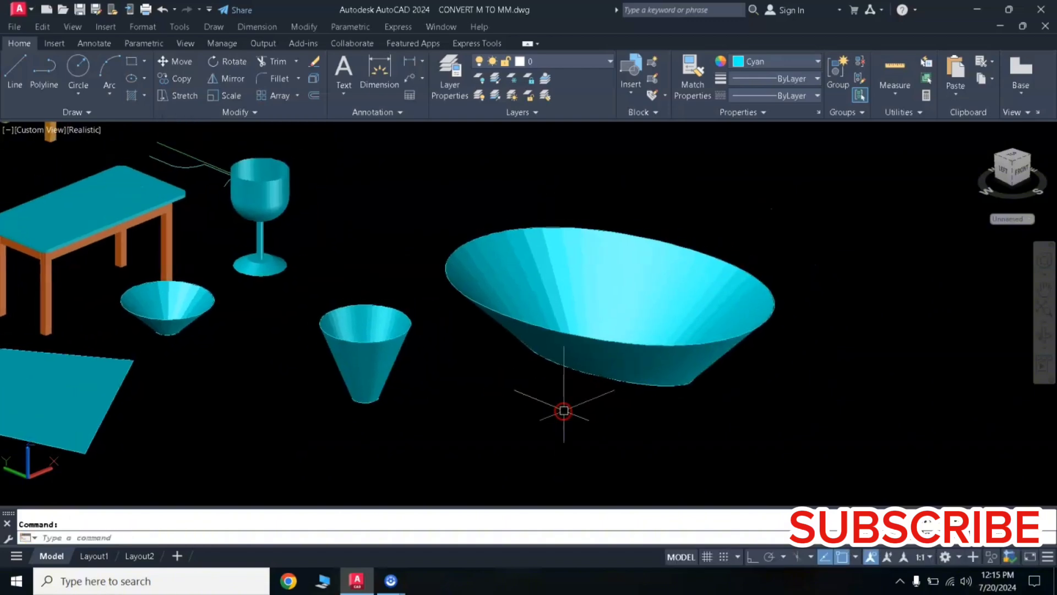
scroll(564, 413, down, 1)
middle_drag(563, 411, 563, 357)
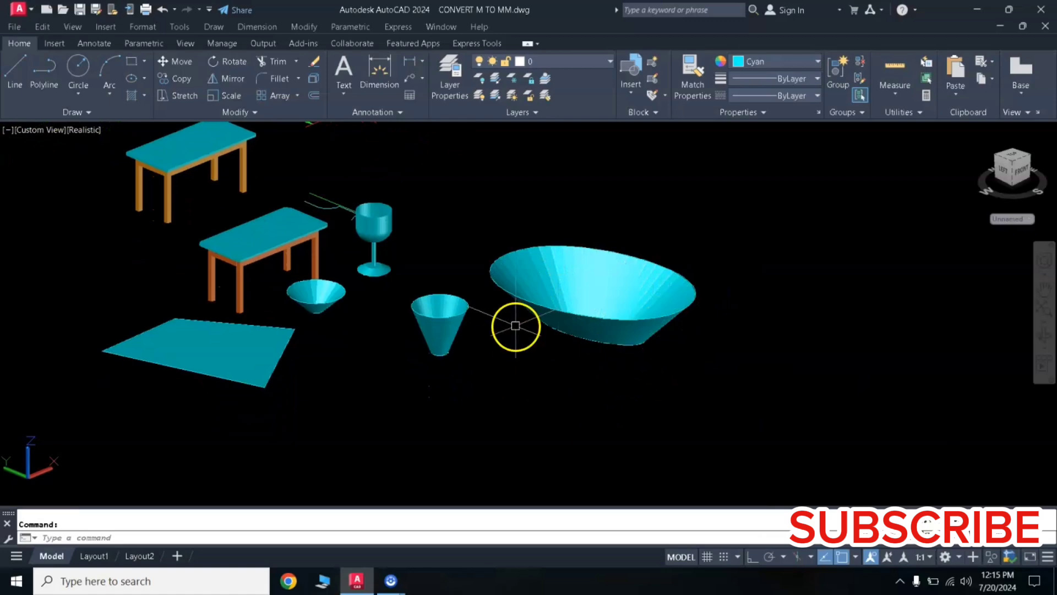
scroll(576, 330, up, 2)
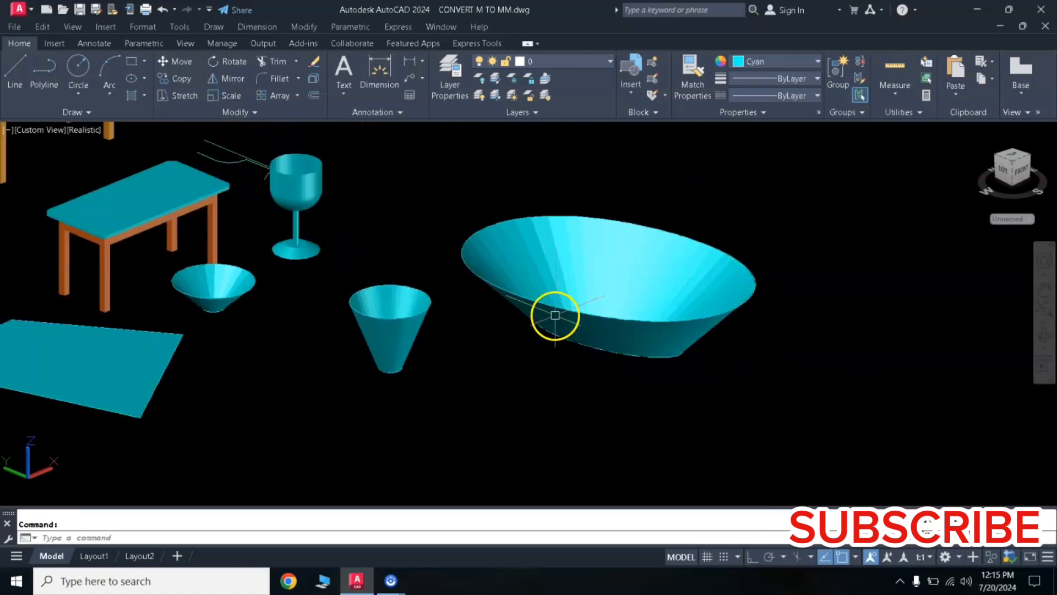
middle_drag(571, 312, 551, 316)
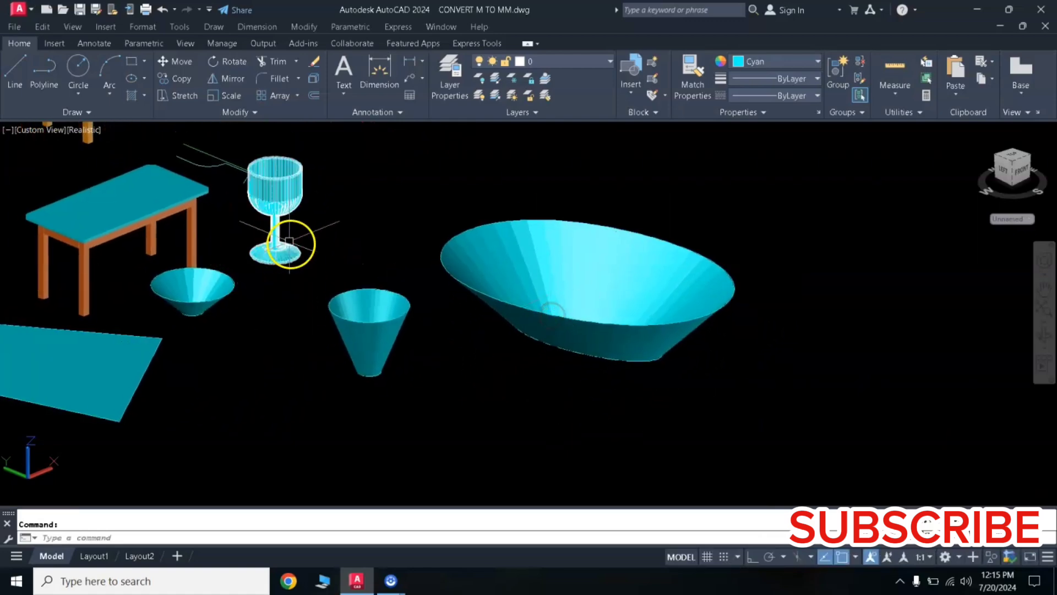
click(266, 249)
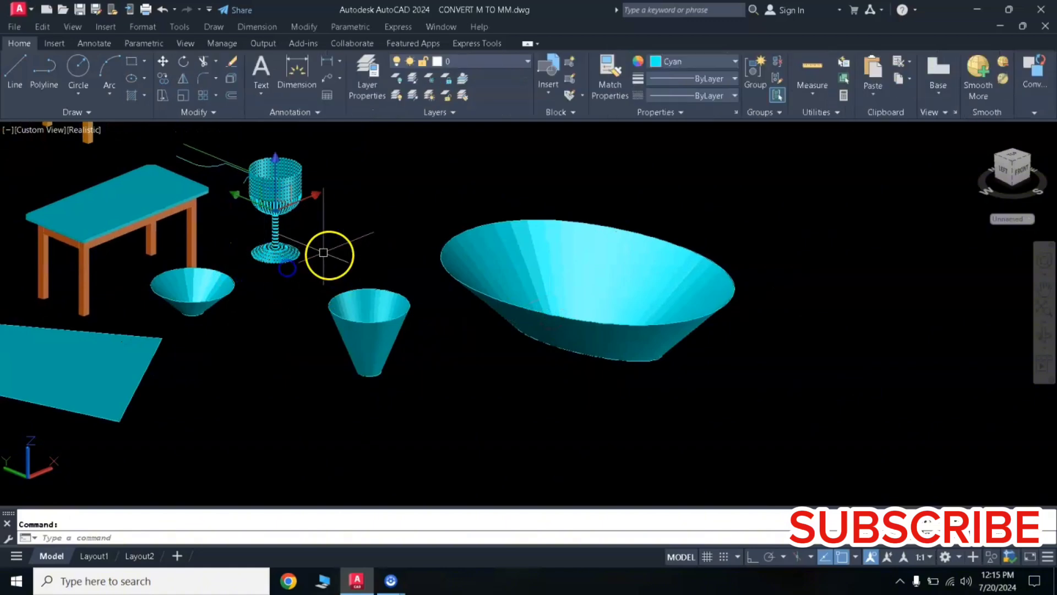
text(M)
key(Return)
click(252, 270)
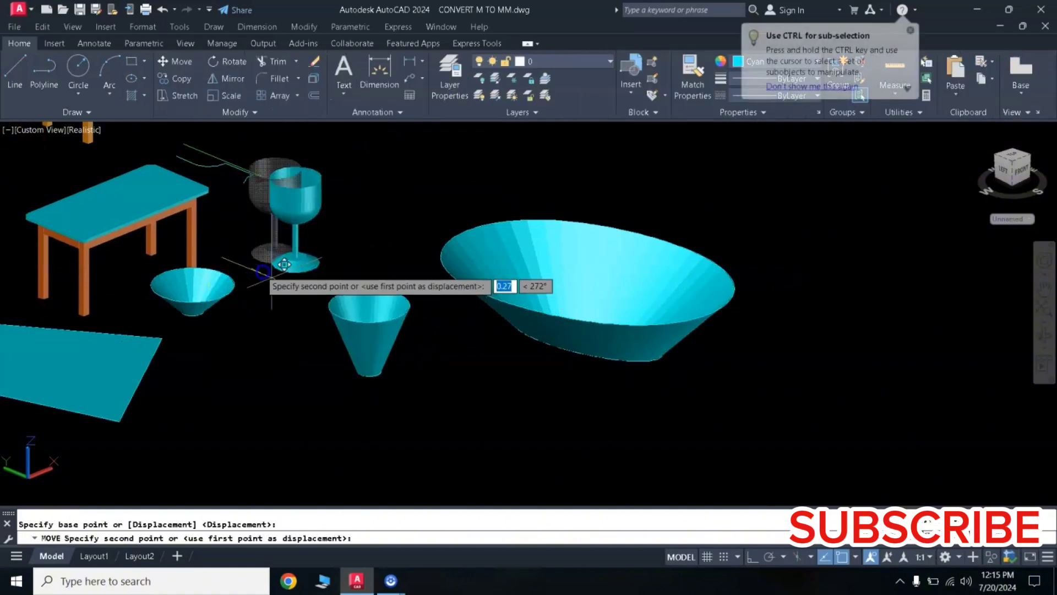
click(310, 276)
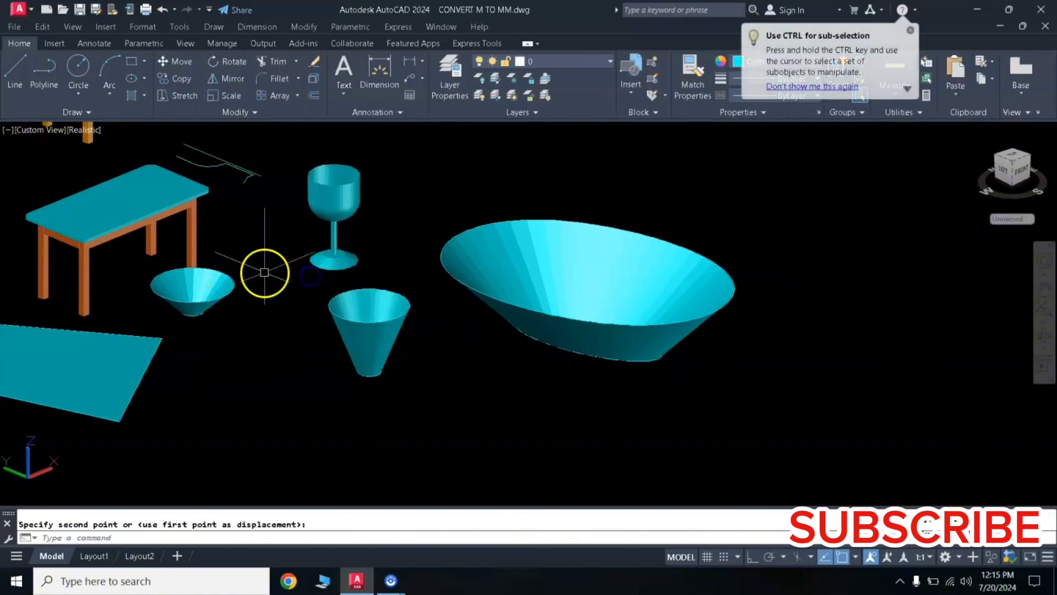
Crossing-select the green profile lines and move them into the empty space lower right.
click(281, 157)
click(222, 186)
text(M)
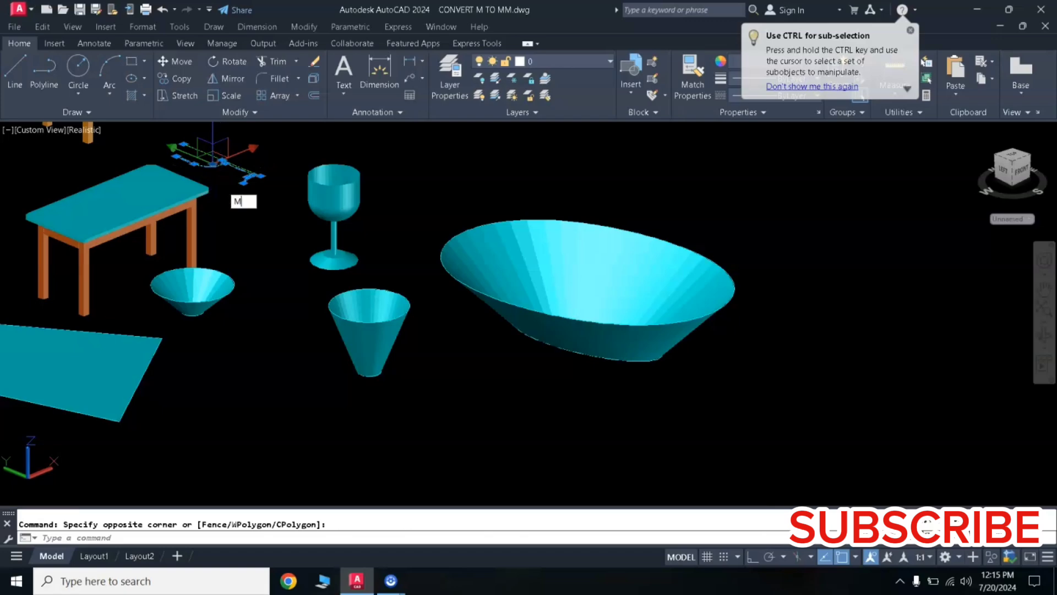
key(Return)
click(229, 190)
middle_drag(854, 406, 572, 291)
click(625, 319)
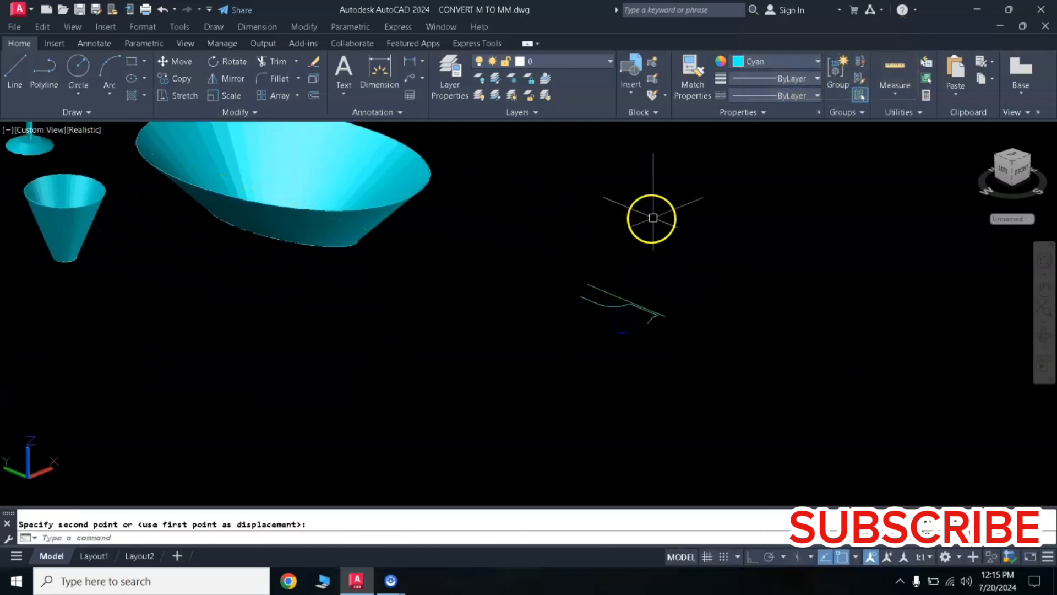
scroll(649, 330, up, 3)
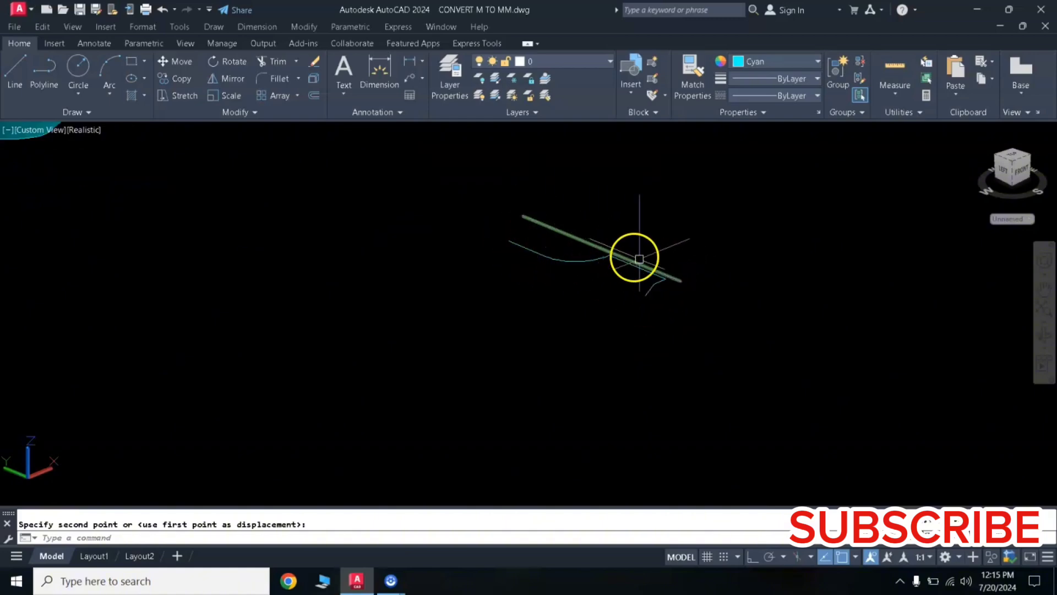
scroll(431, 266, down, 2)
scroll(619, 275, down, 3)
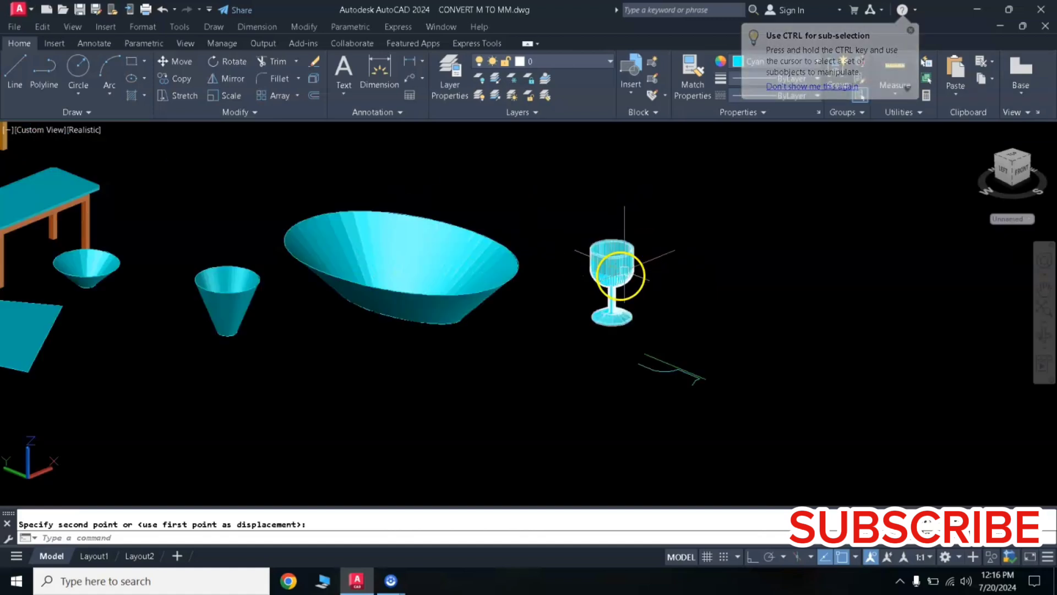
scroll(680, 321, up, 2)
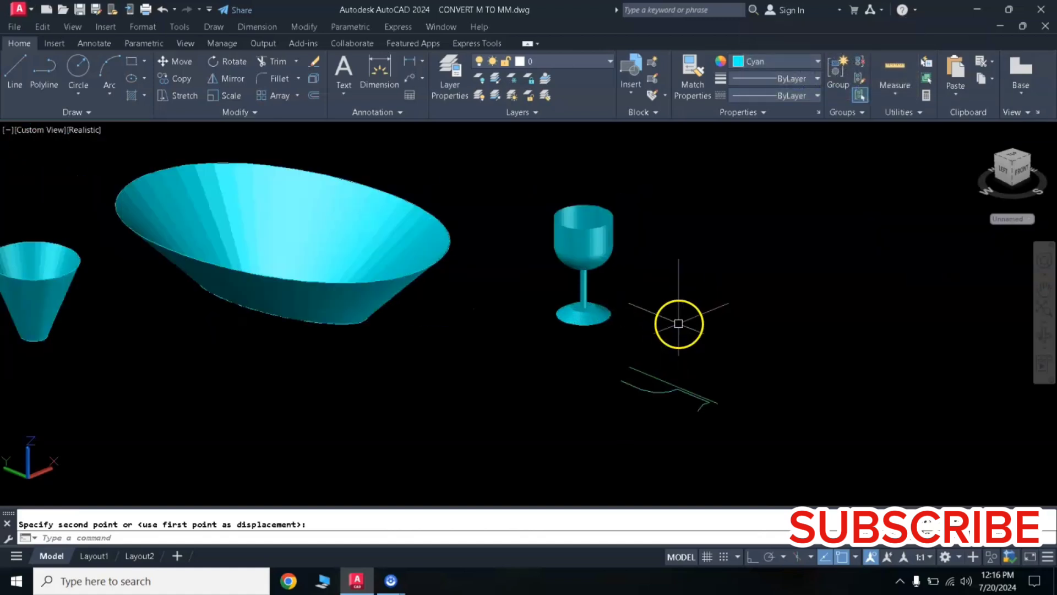
scroll(699, 319, up, 2)
scroll(701, 296, down, 3)
mouse_move(700, 297)
middle_down()
mouse_move(699, 284)
mouse_move(578, 253)
mouse_move(515, 290)
middle_up()
key(Escape)
scroll(591, 320, up, 2)
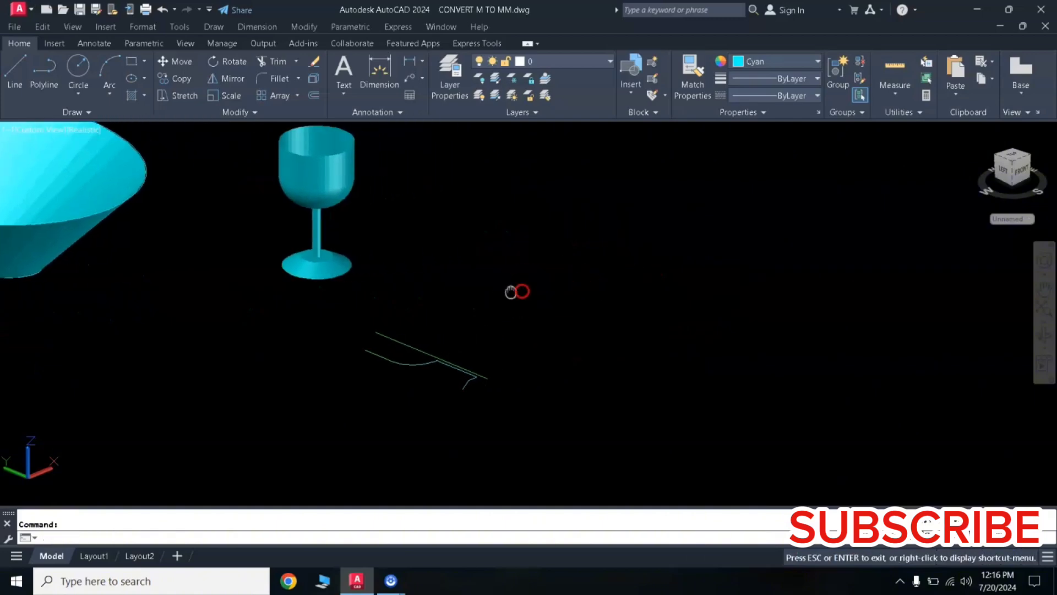
Start a polyline beside the green profile with a straight first segment, then switch to arcs.
click(405, 371)
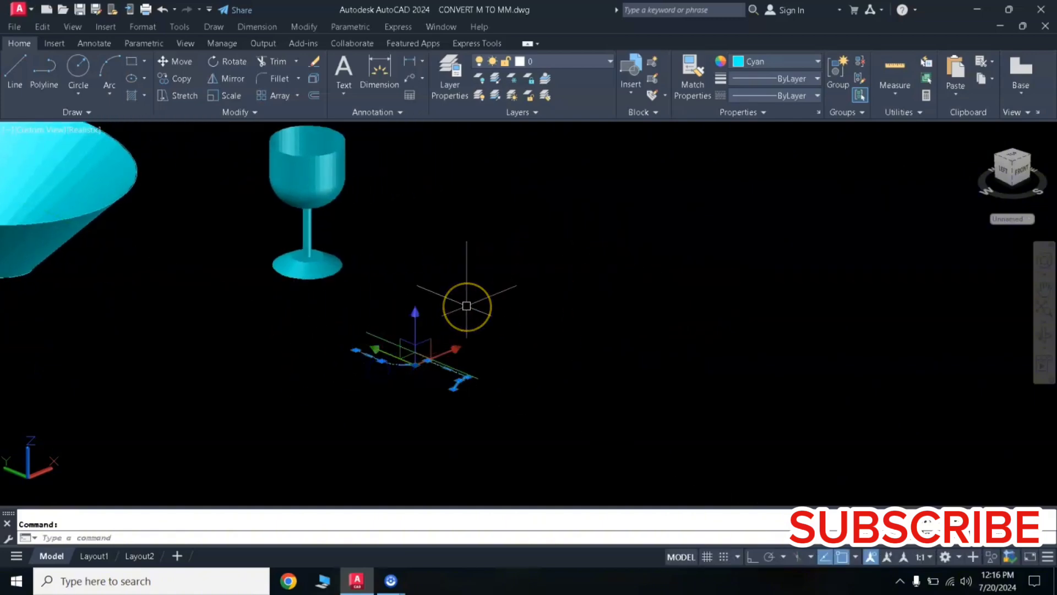
key(Escape)
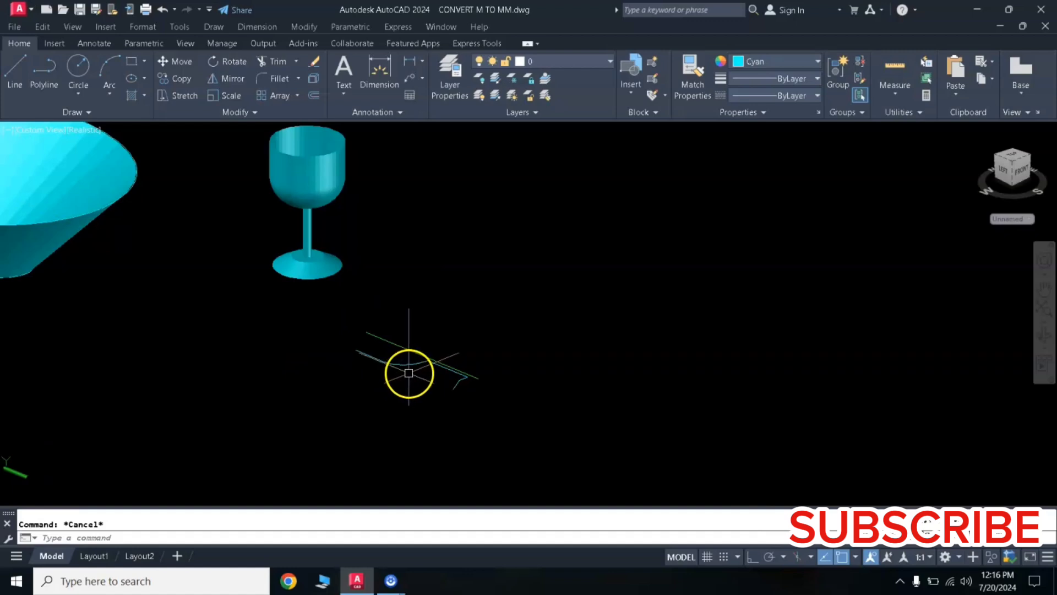
text(PL)
key(Return)
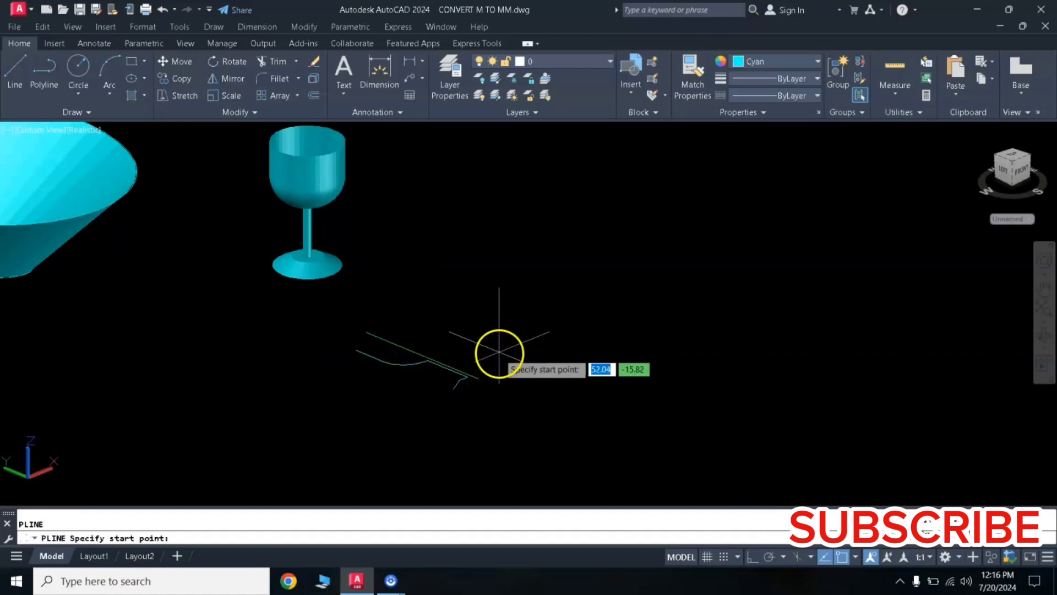
click(496, 294)
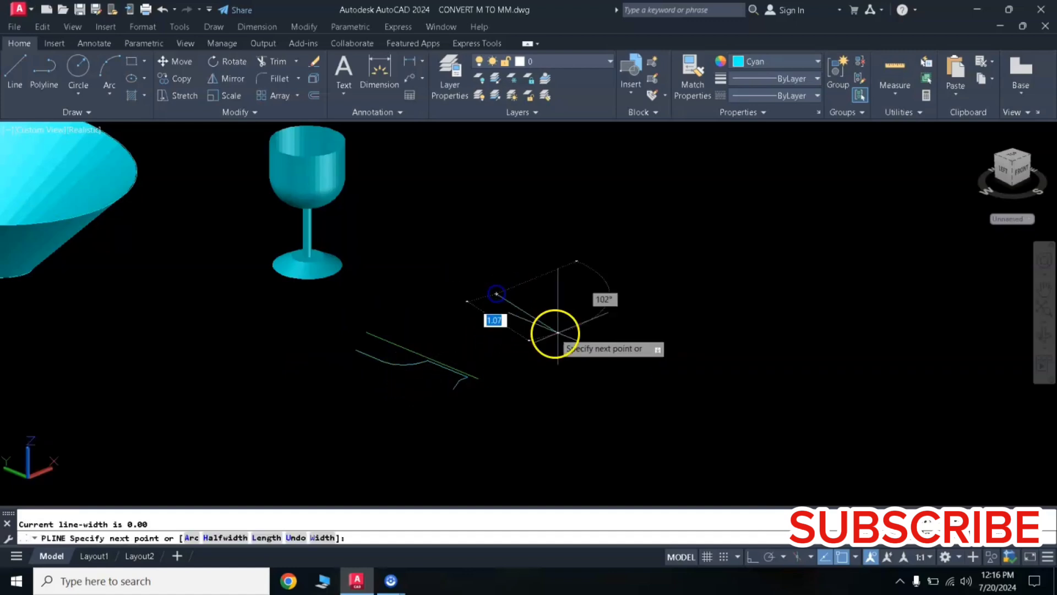
click(528, 307)
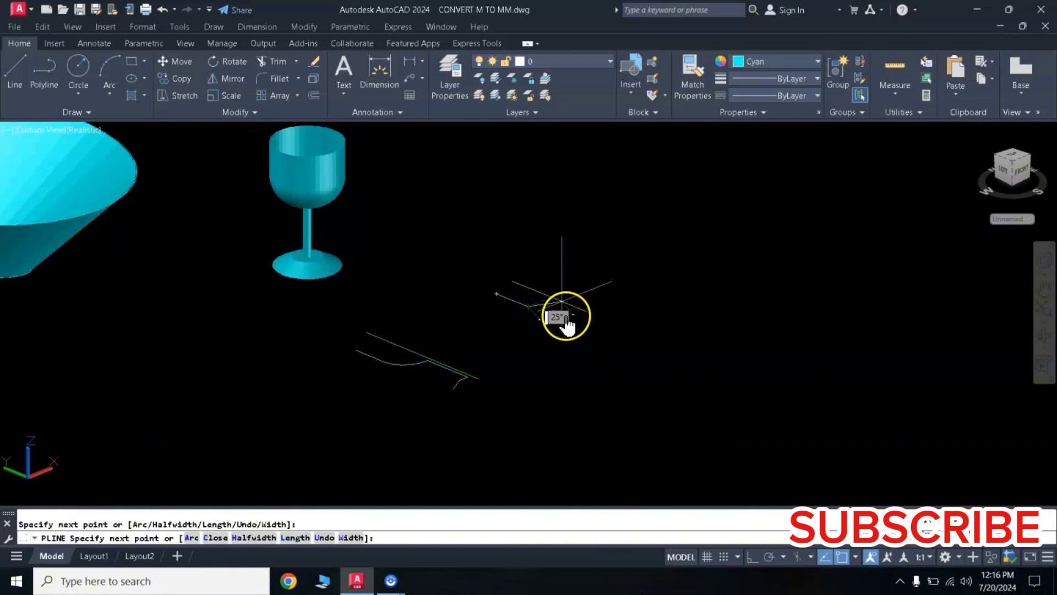
text(a)
key(Return)
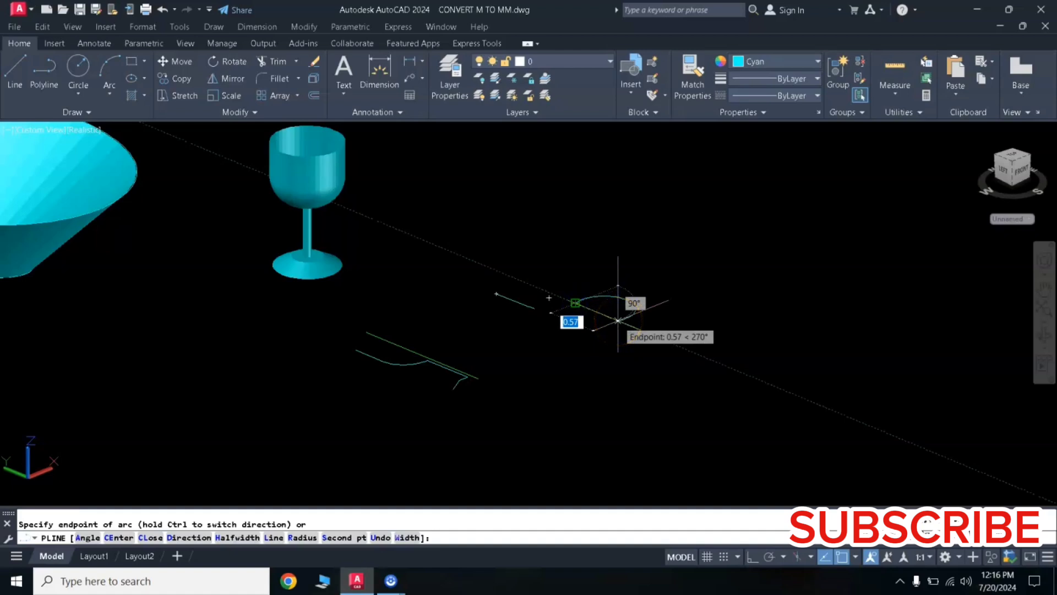
Return to line segments and finish the polyline with an Ortho segment and a final vertex.
text(l)
key(Return)
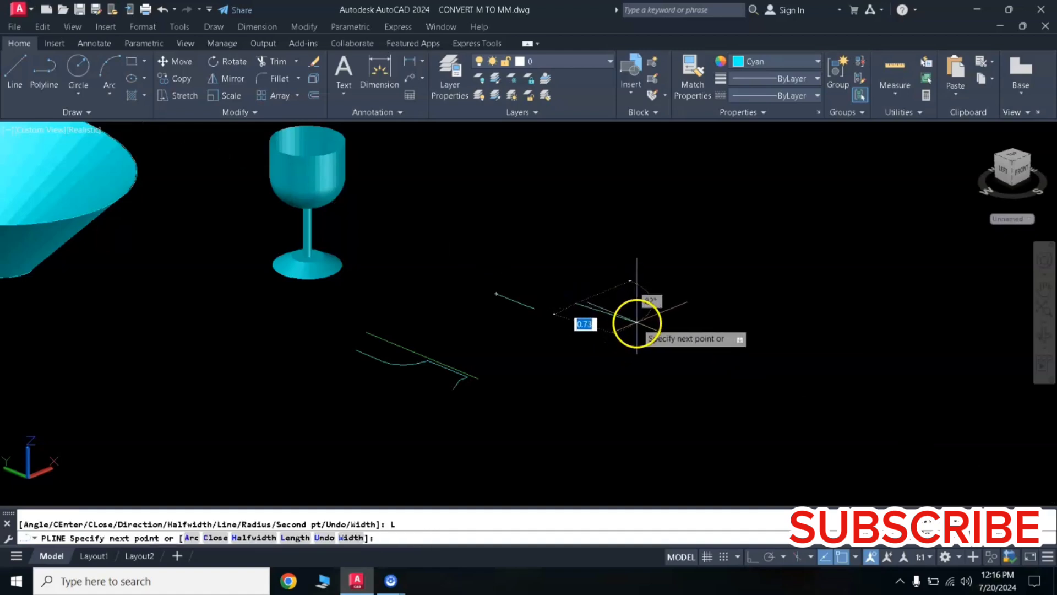
click(753, 557)
click(600, 315)
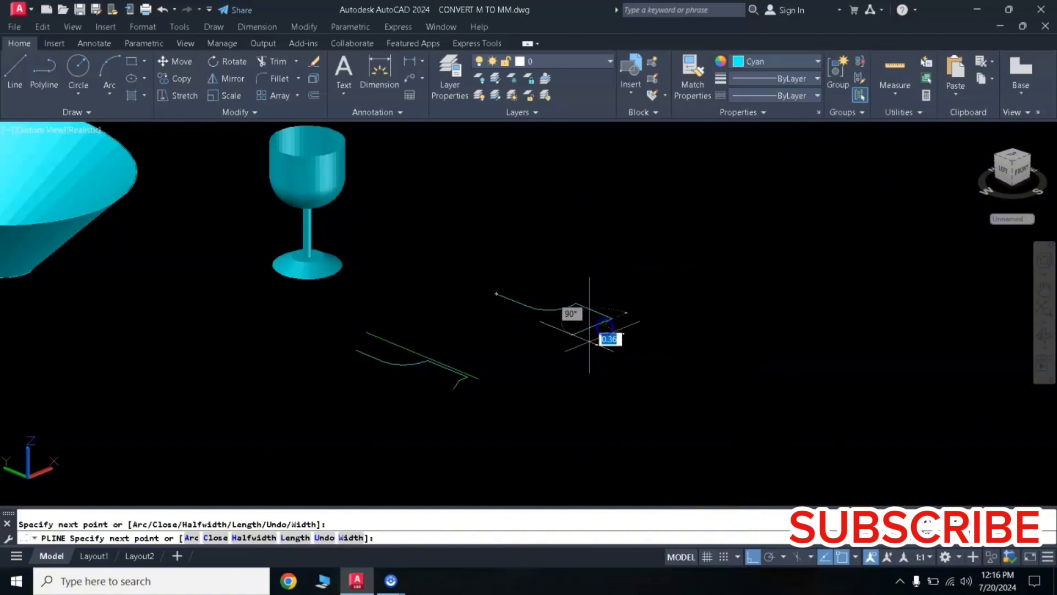
click(753, 557)
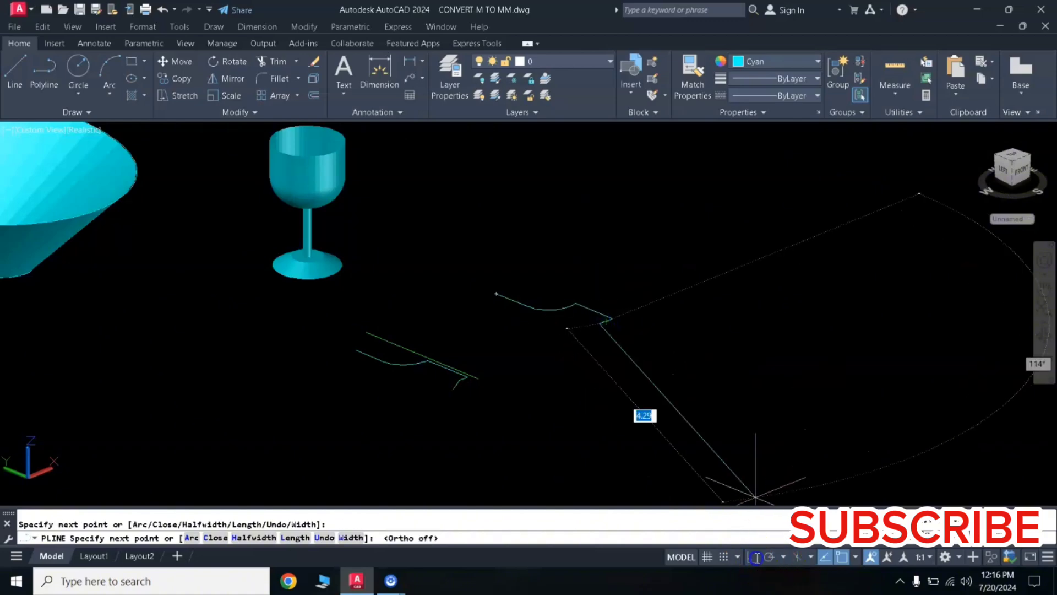
click(599, 330)
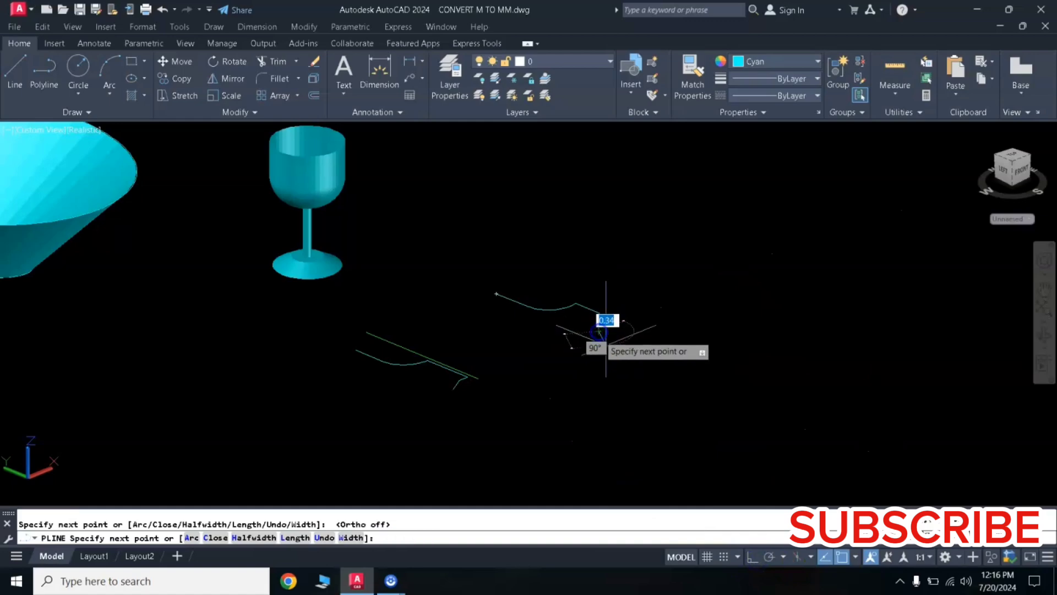
key(Return)
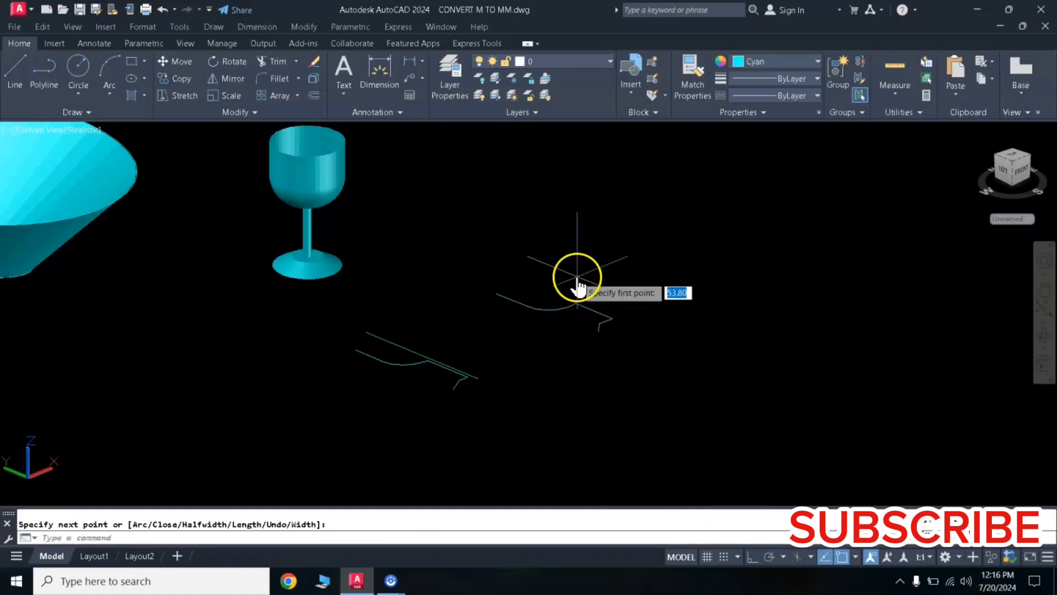
Draw a straight orthogonal axis line beside the second profile.
click(501, 260)
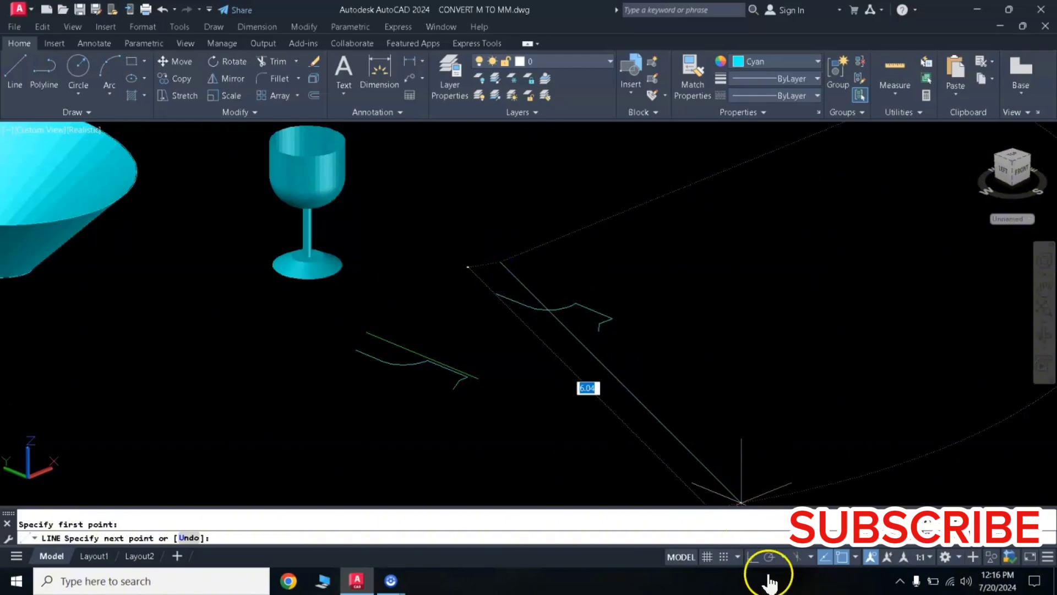
click(750, 557)
click(619, 326)
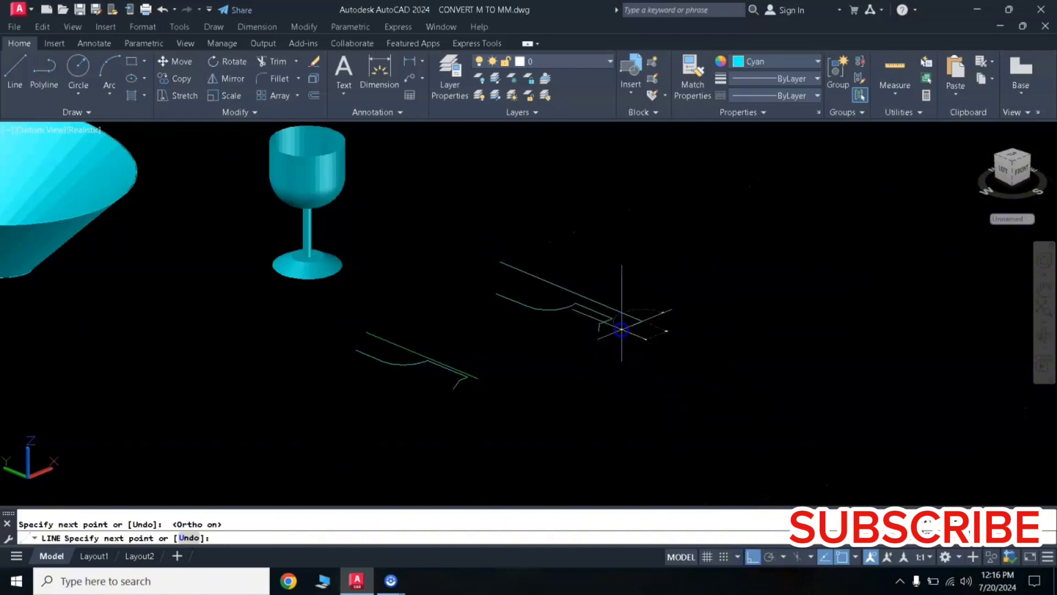
key(Return)
key(Return)
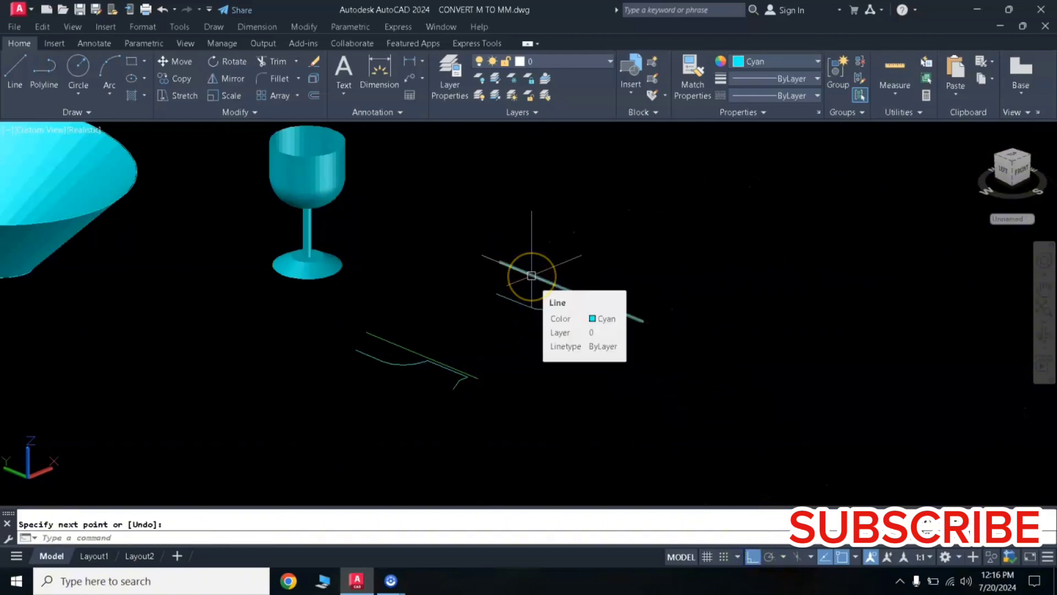
click(531, 275)
click(762, 61)
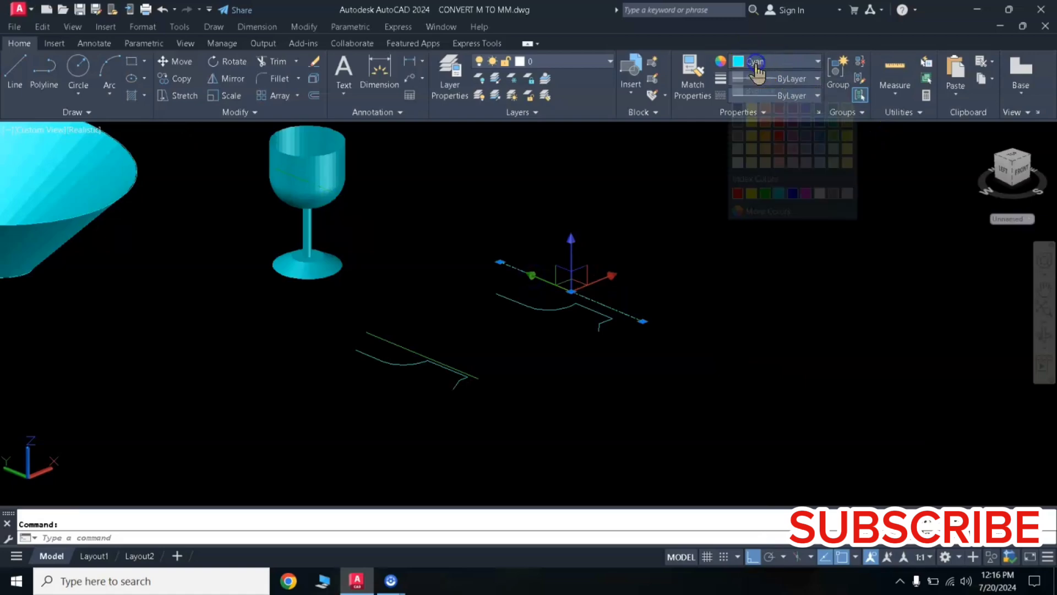
key(Escape)
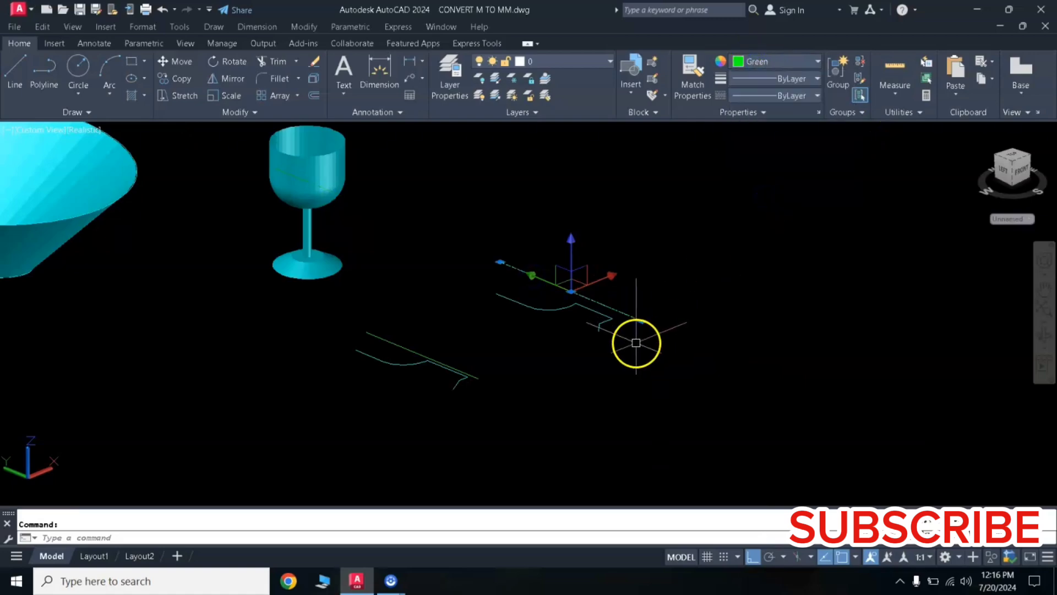
Move the axis line 0.05 along −Z and set cyan as the current colour.
text(m)
key(Return)
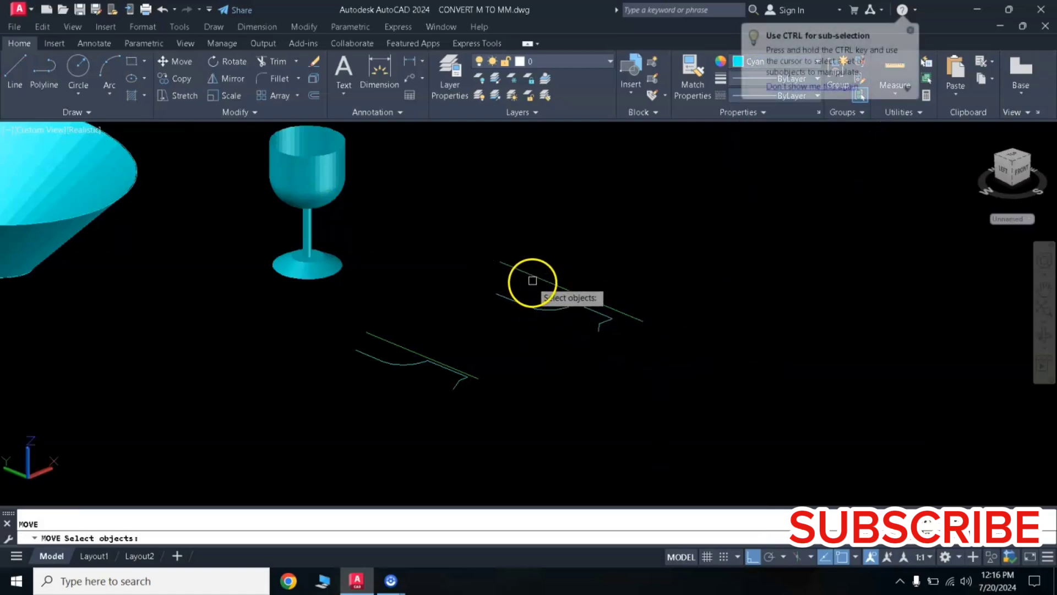
click(536, 278)
key(Return)
click(721, 315)
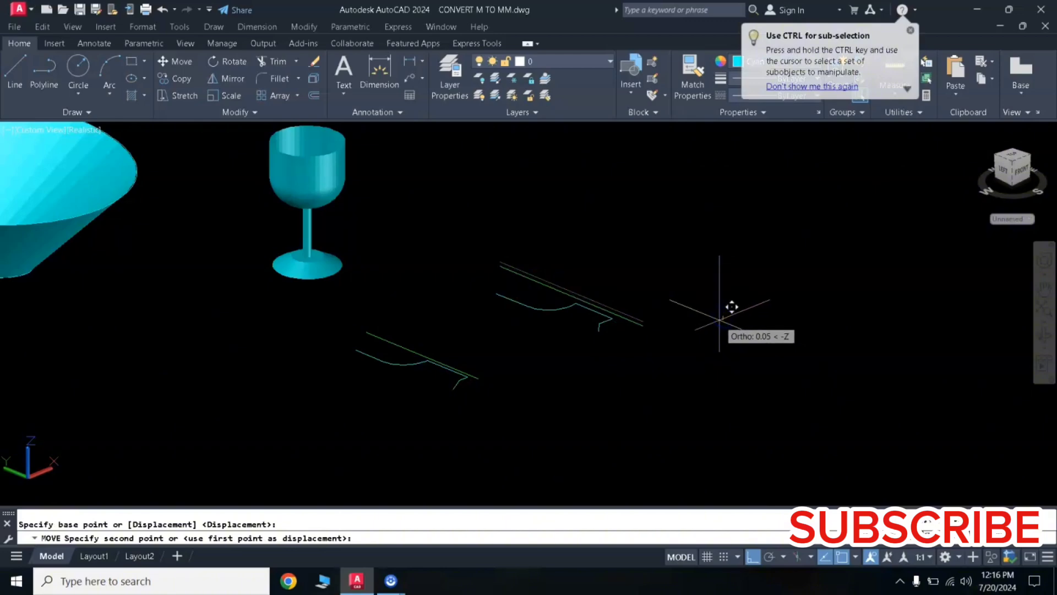
click(719, 319)
click(564, 328)
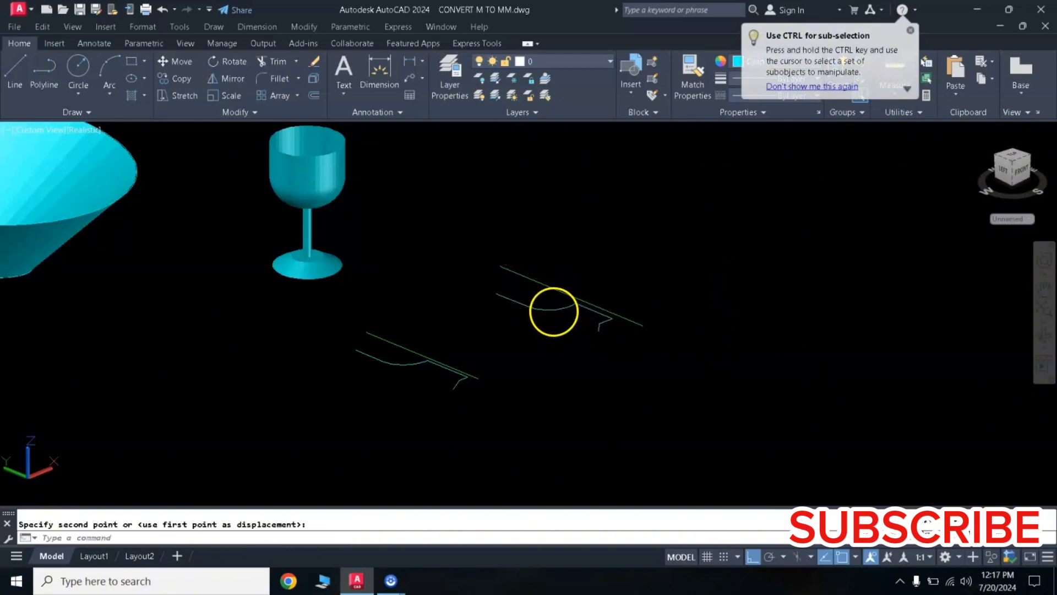
key(Escape)
click(538, 281)
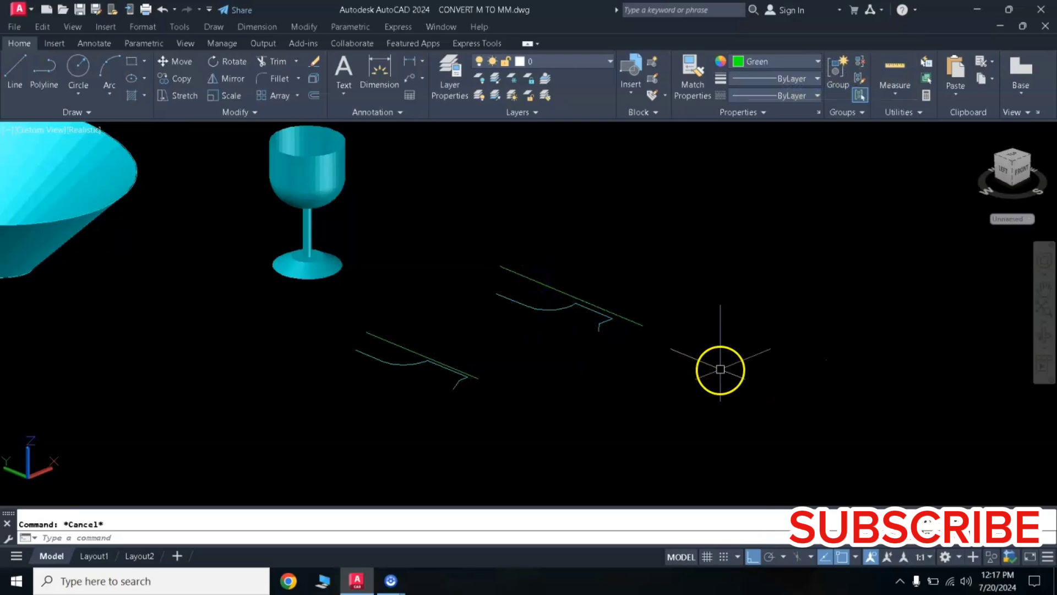
click(539, 304)
text(RE)
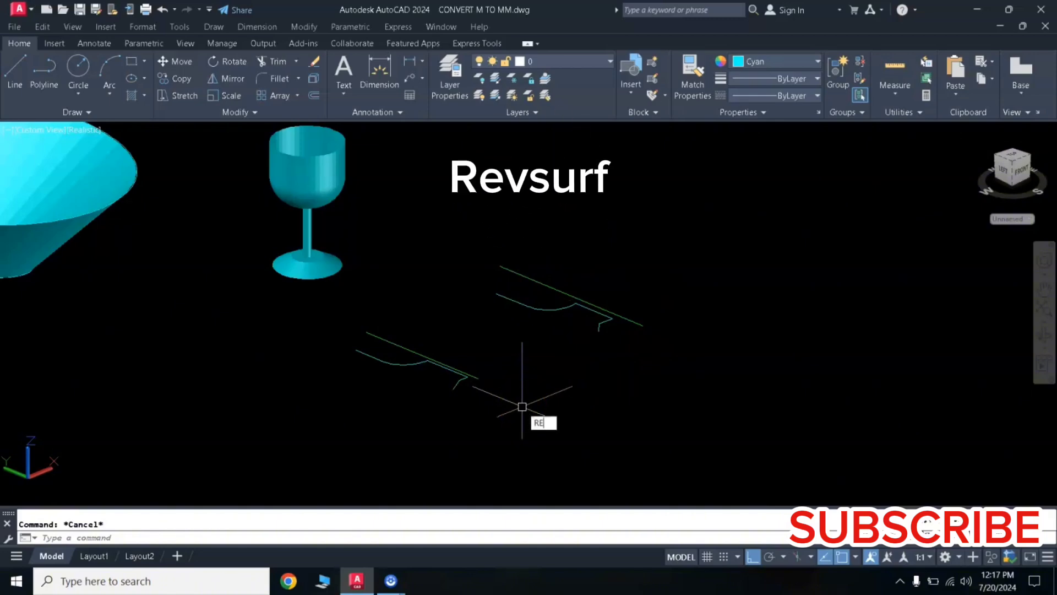
Revolve the upper profile a full 360° (start 0°) around its green axis line with REVSURF.
text(V)
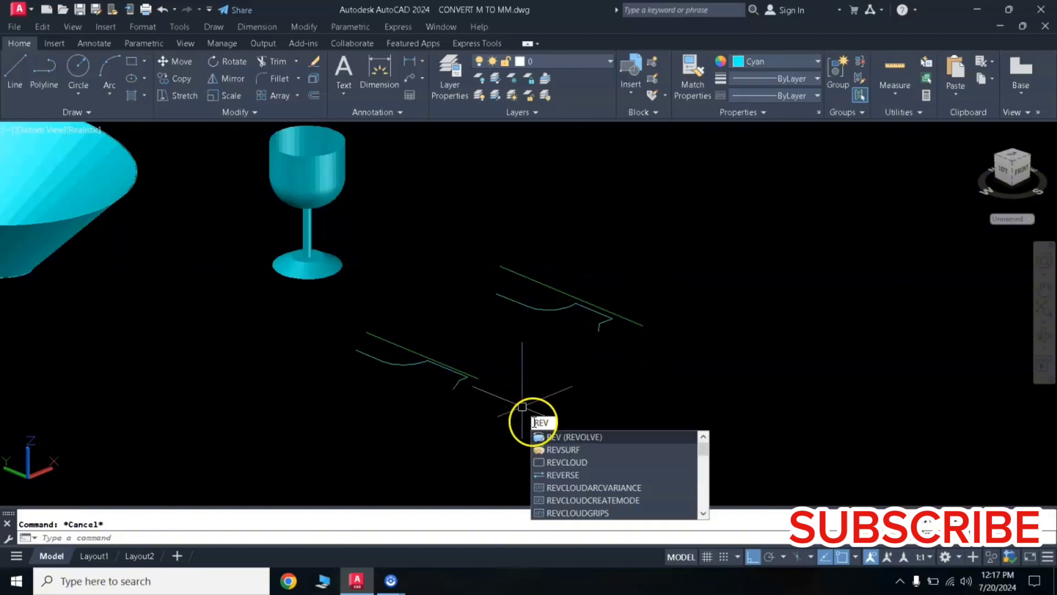
click(563, 449)
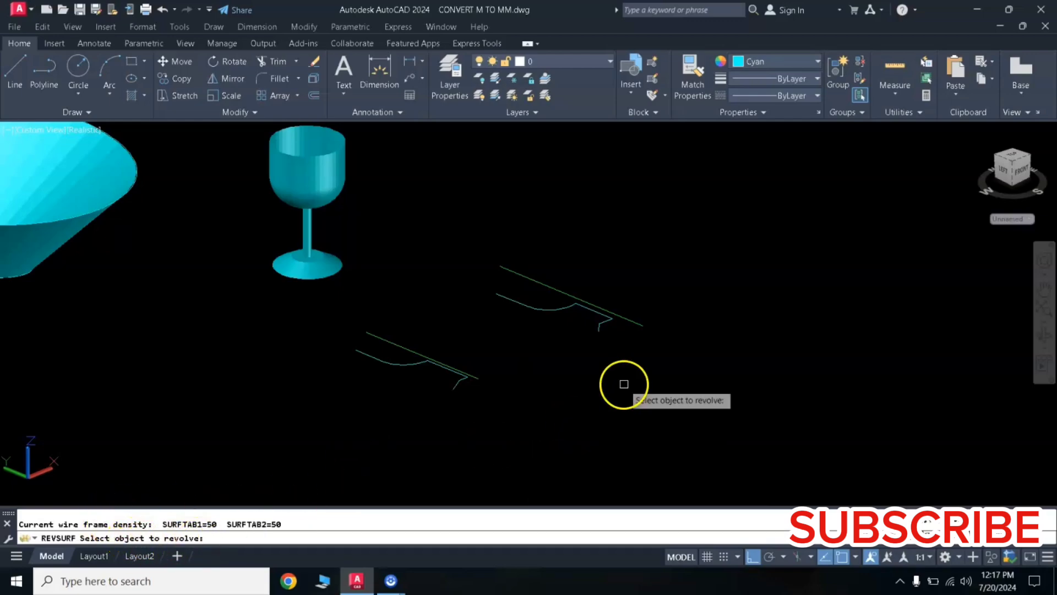
click(530, 309)
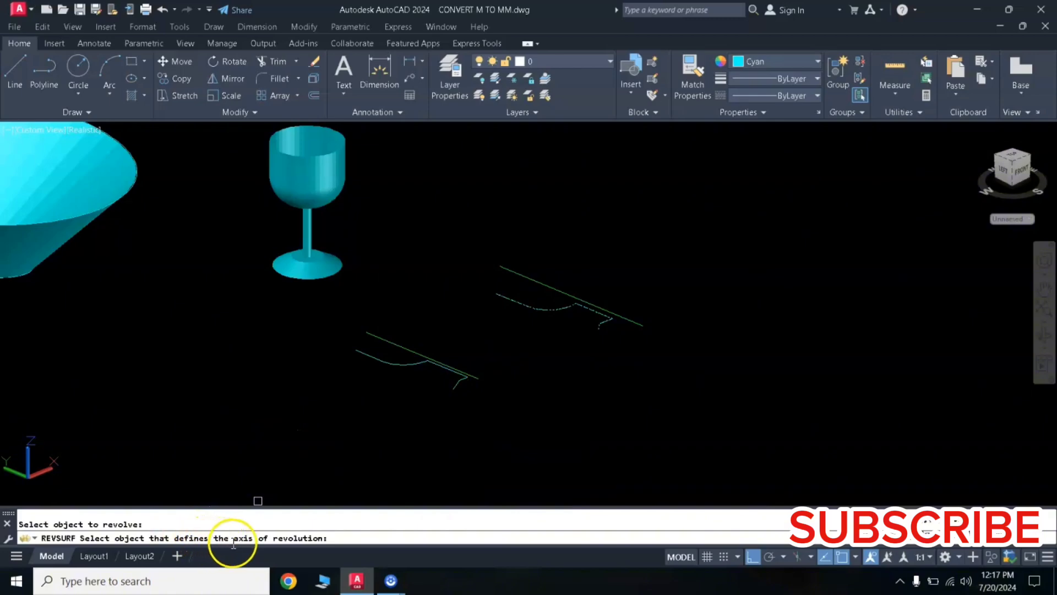
click(538, 282)
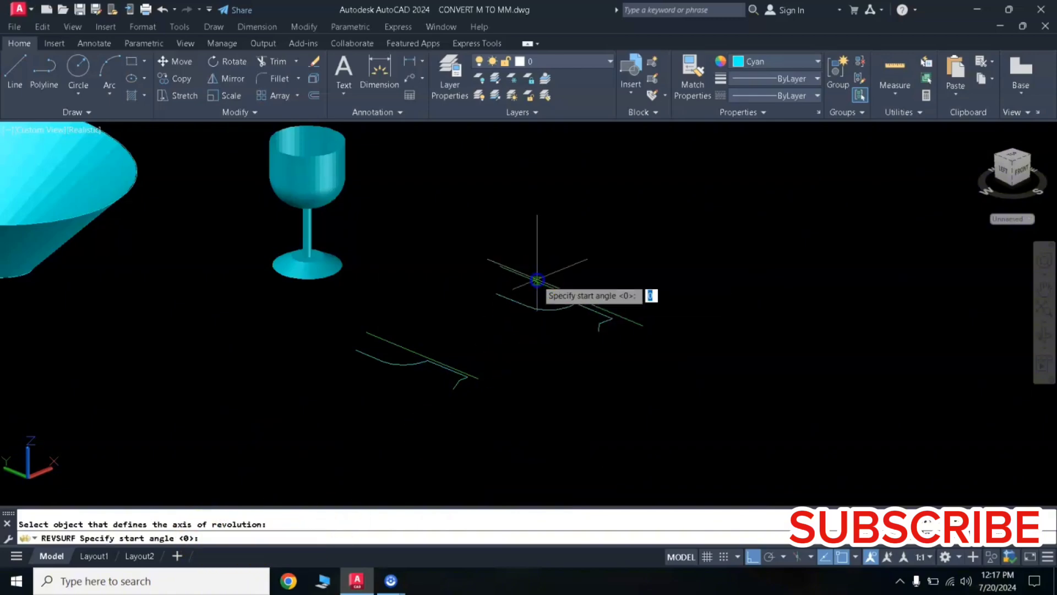
key(Return)
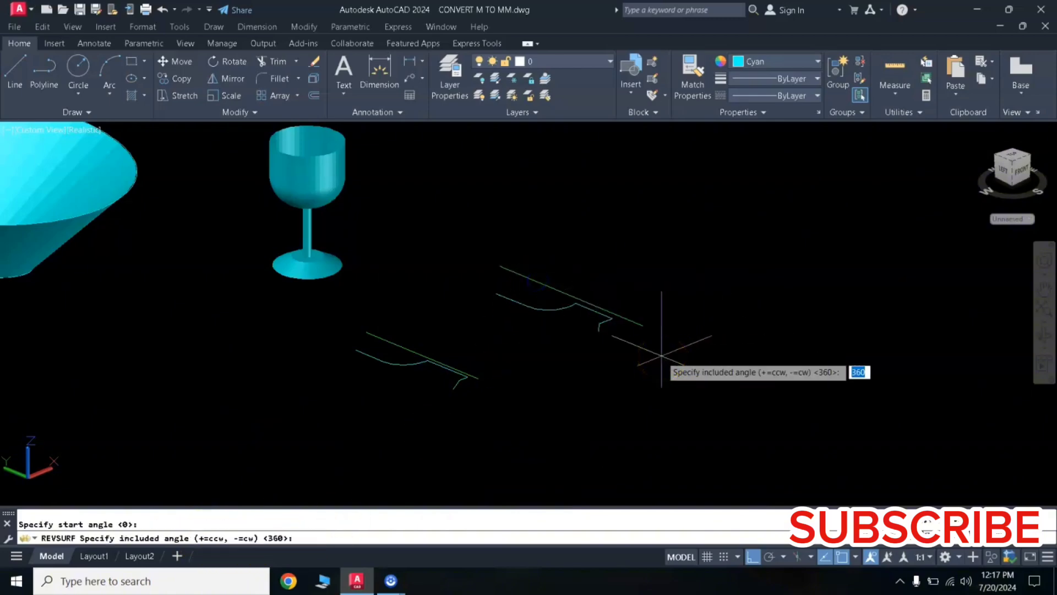
key(Return)
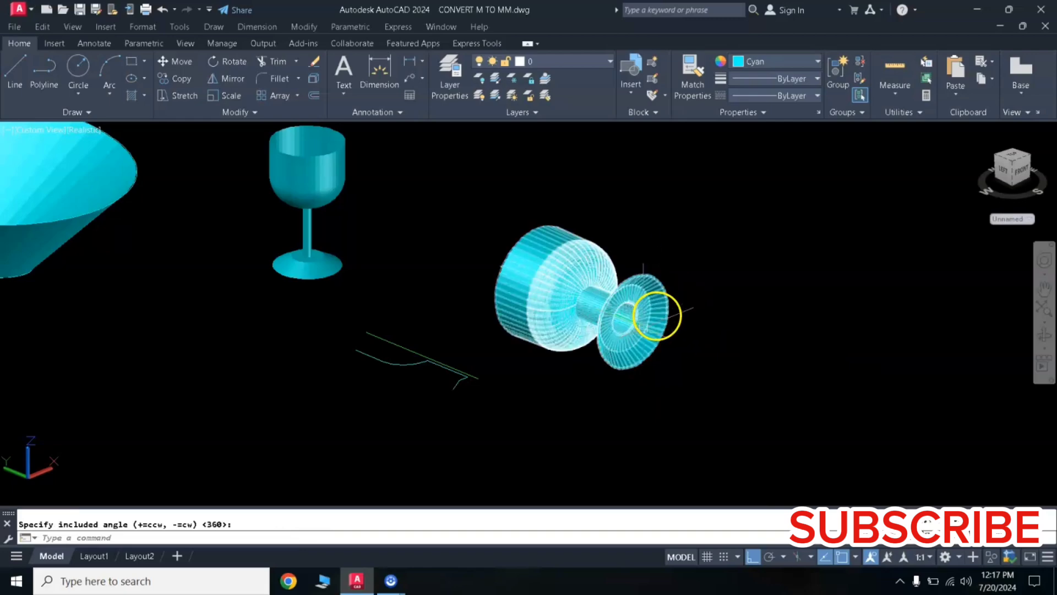
Move the new cyan goblet to the right in two moves, clear of the green profiles.
key(Return)
click(608, 361)
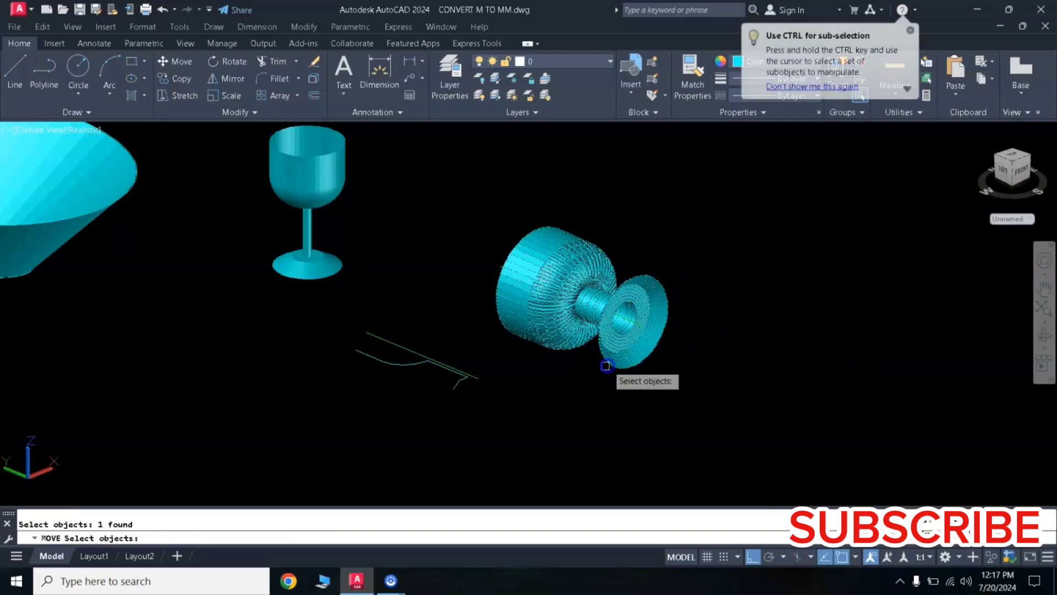
key(Return)
click(559, 388)
click(669, 431)
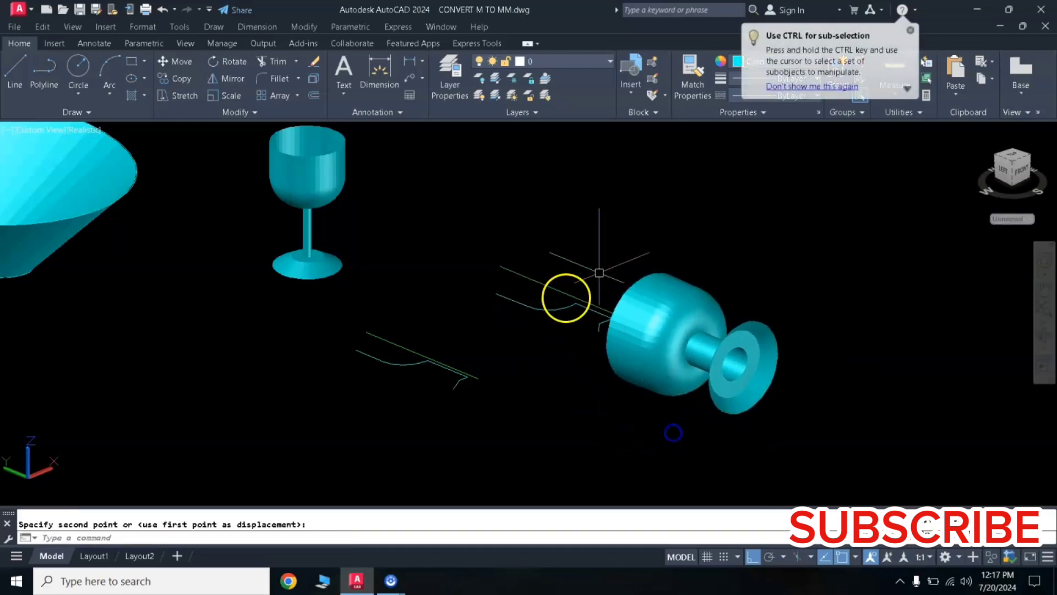
key(Return)
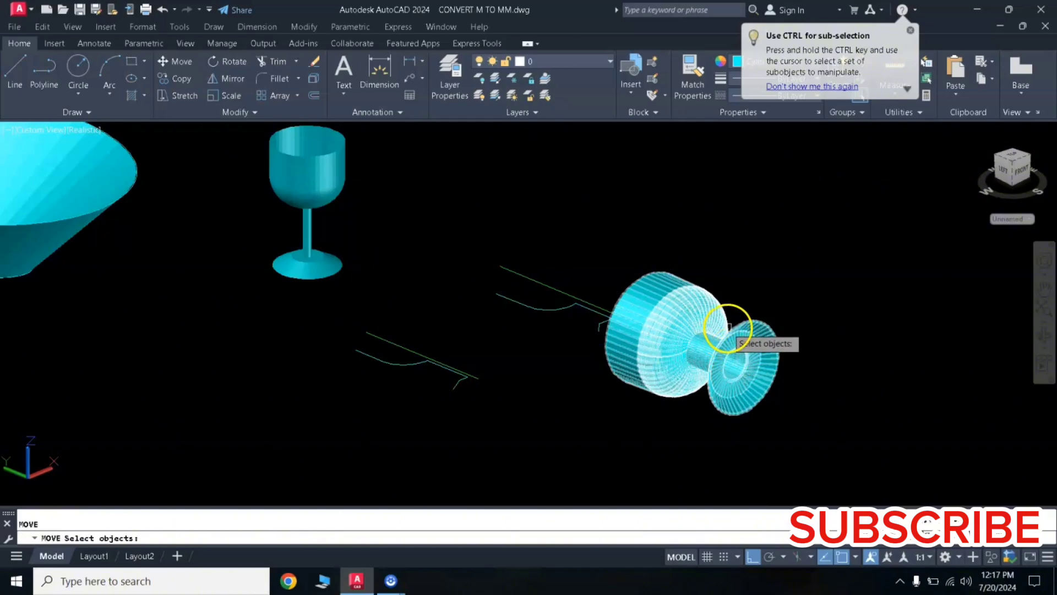
click(748, 350)
key(Return)
click(716, 355)
click(782, 339)
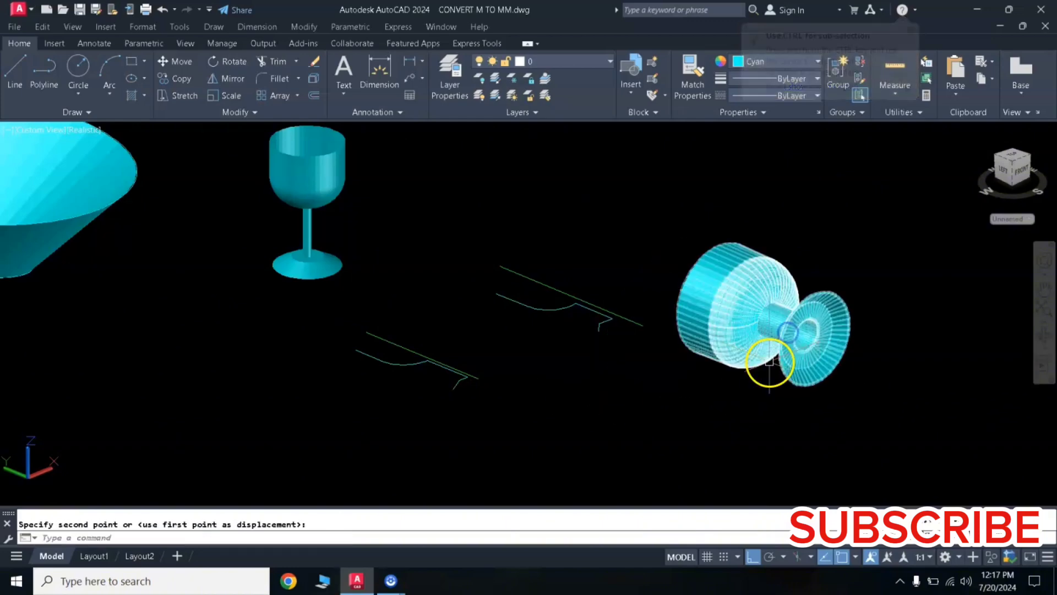
middle_drag(767, 361, 680, 331)
text(ROTATE)
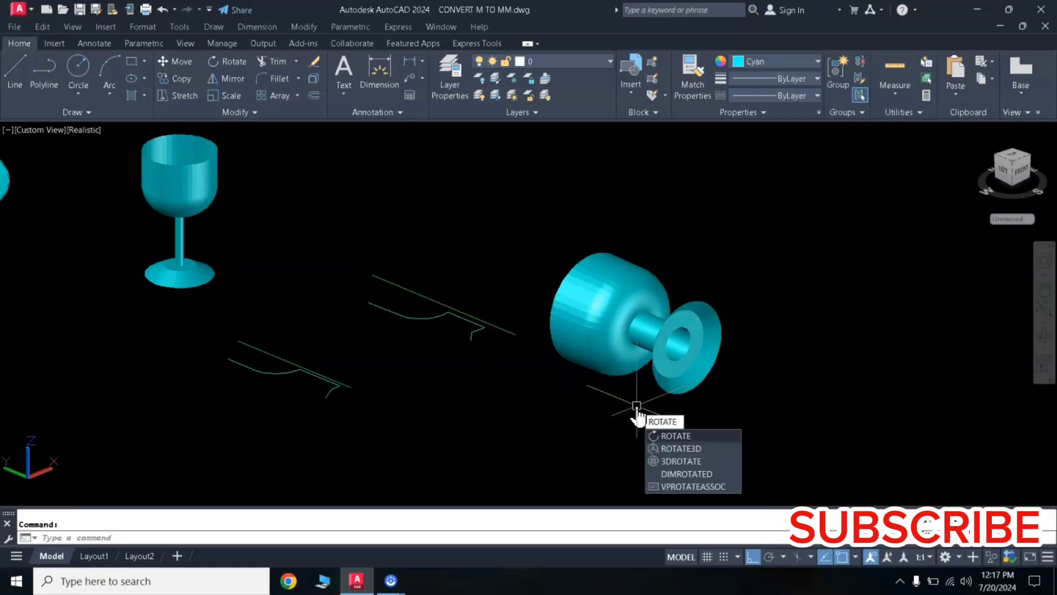
Rotate the cyan goblet 90° about a two-point axis so it stands upright.
click(669, 449)
click(681, 396)
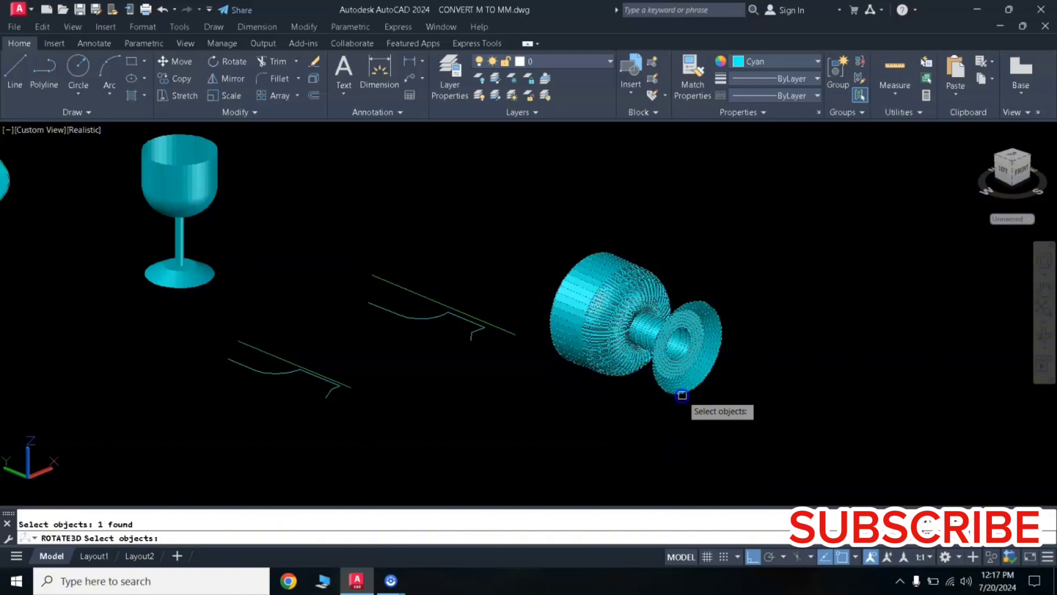
key(Return)
click(694, 381)
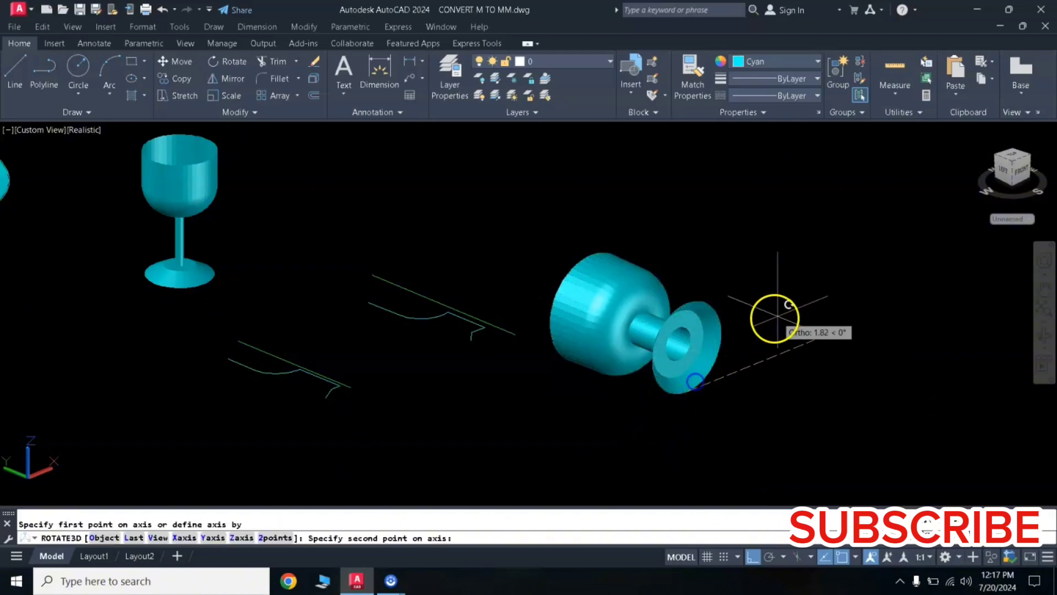
click(785, 311)
text(90)
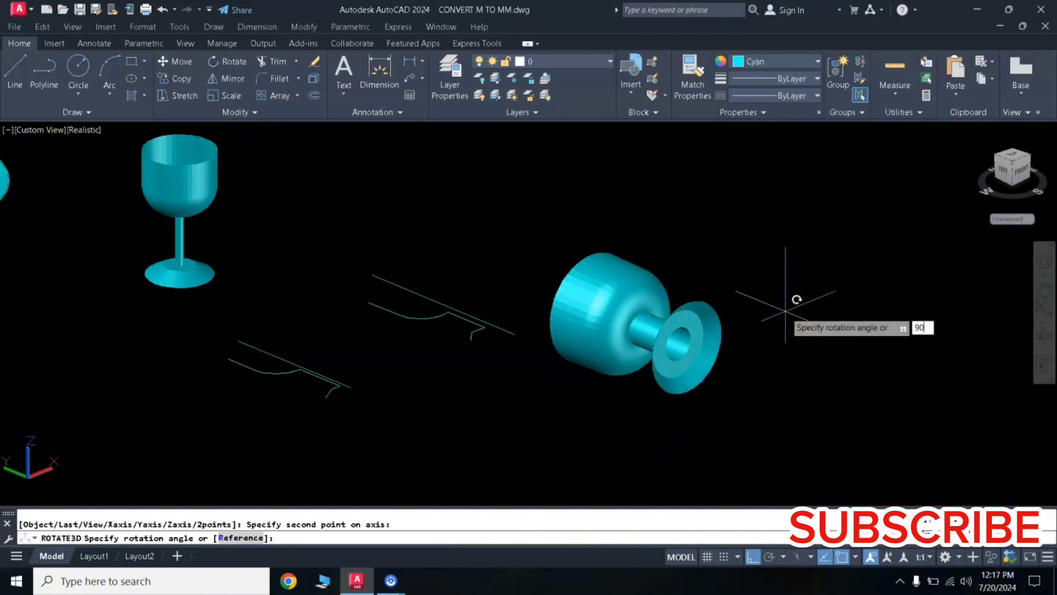
key(Return)
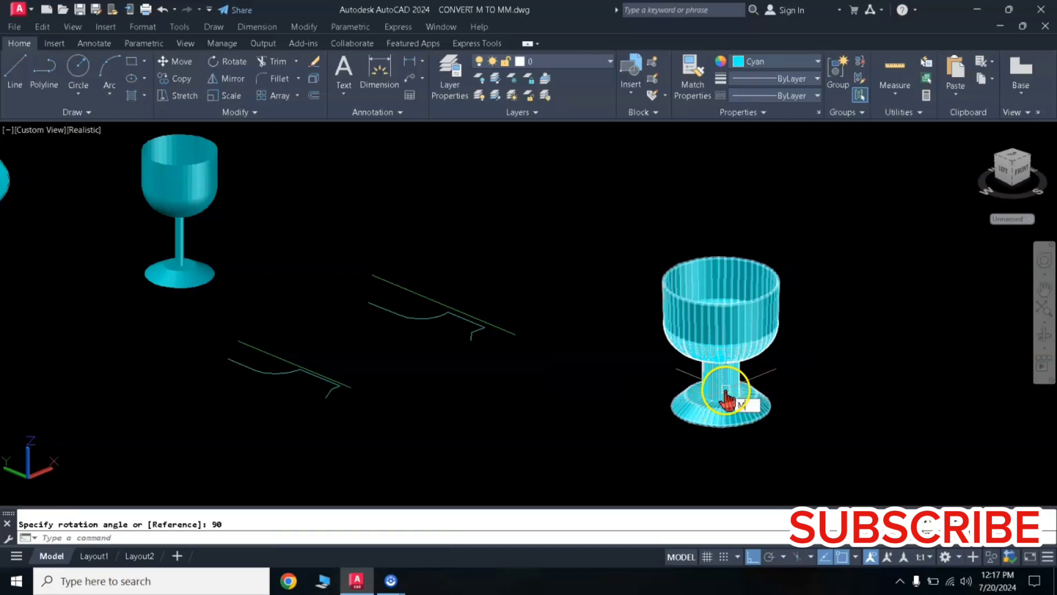
Move the upright goblet beside the original wine glass.
key(Return)
click(725, 410)
key(Return)
click(669, 431)
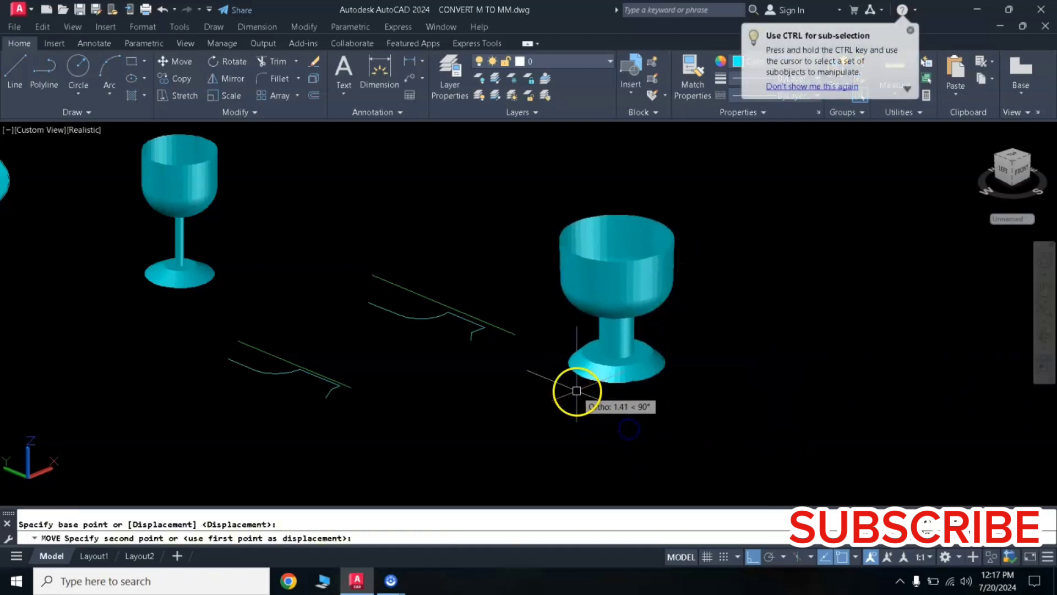
click(577, 391)
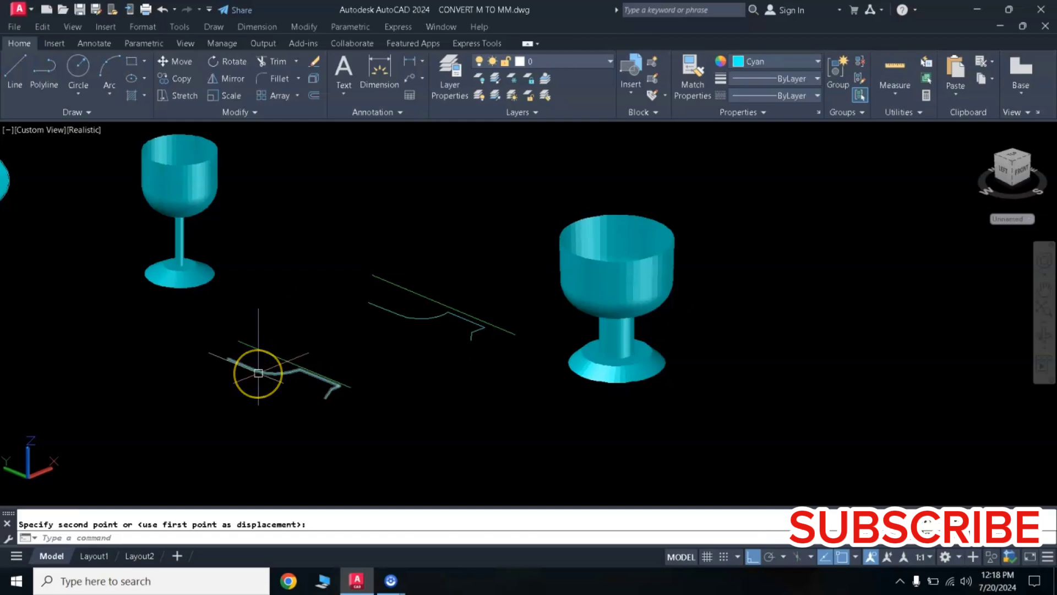
Revolve the lower profile 180° from a 0° start around its green axis line.
text(REB)
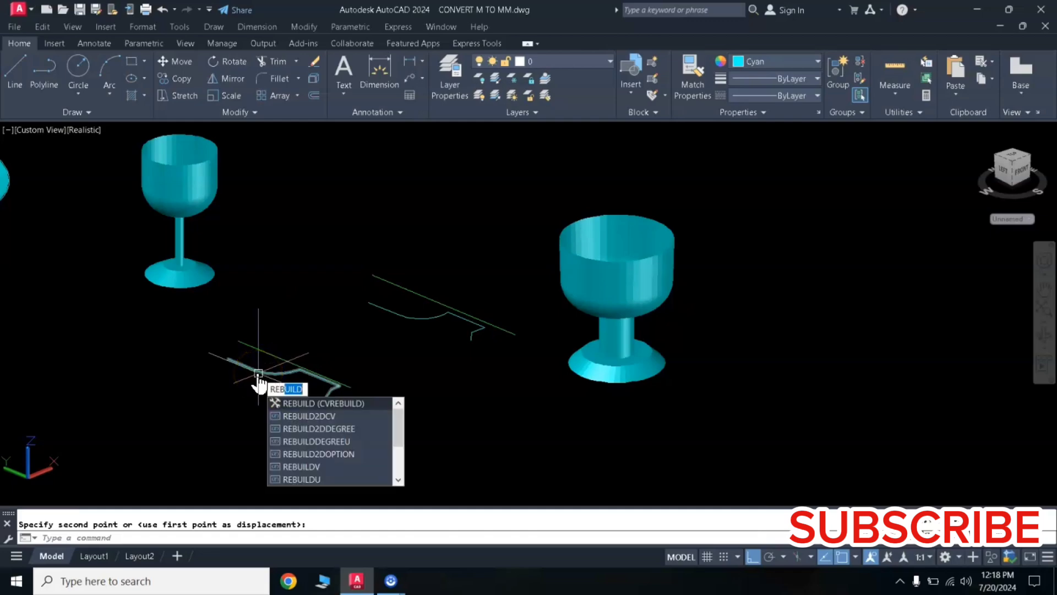
text(V)
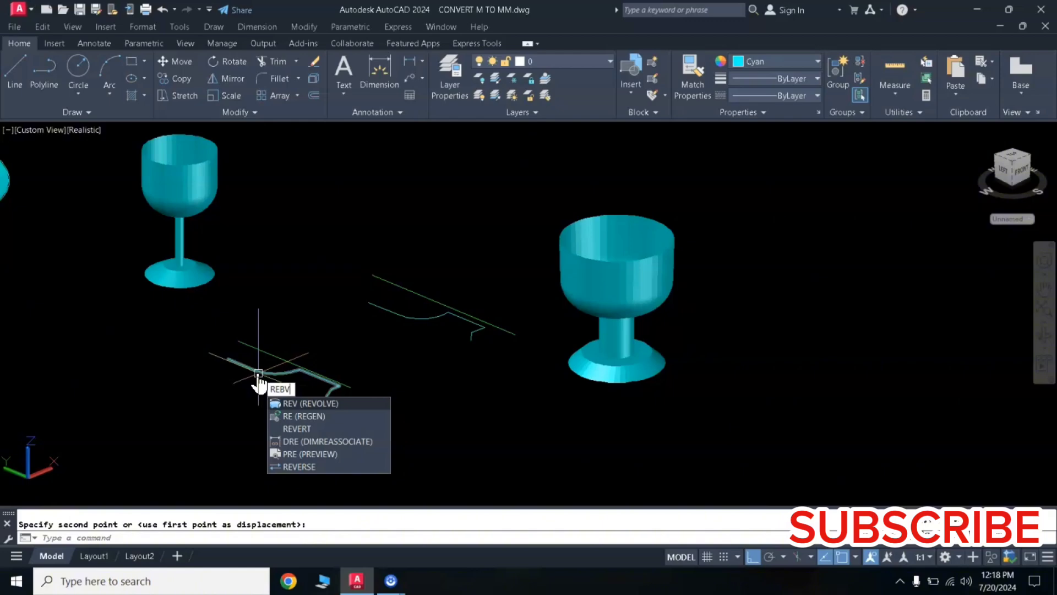
key(BackSpace)
key(BackSpace)
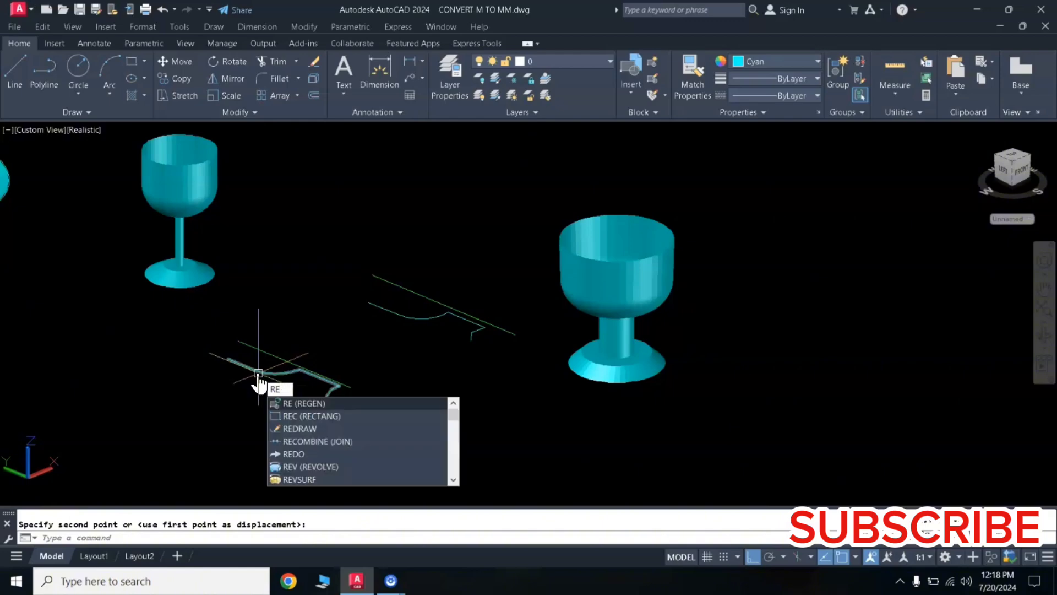
click(305, 419)
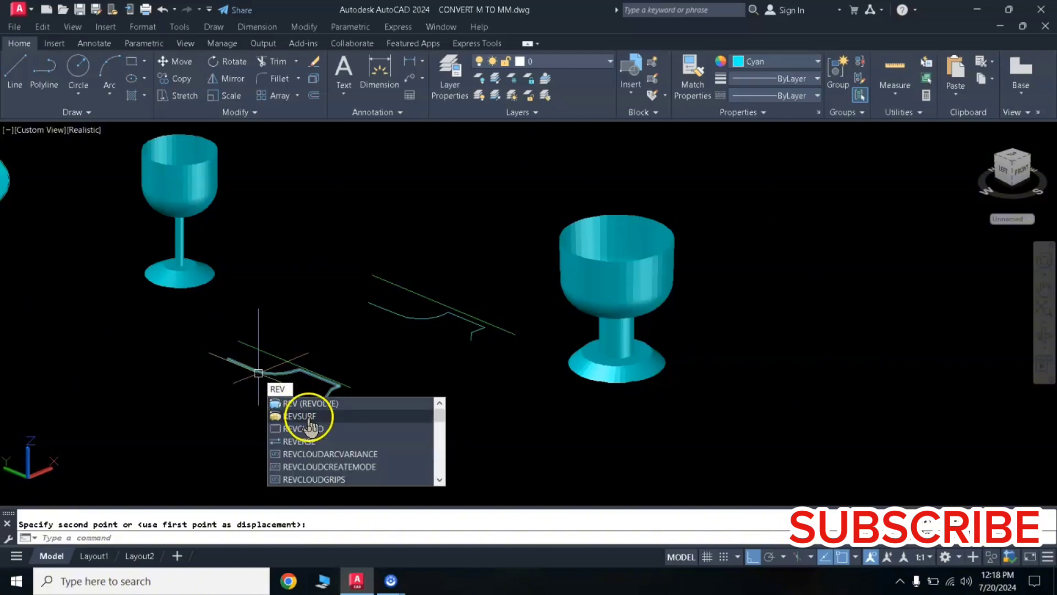
click(251, 370)
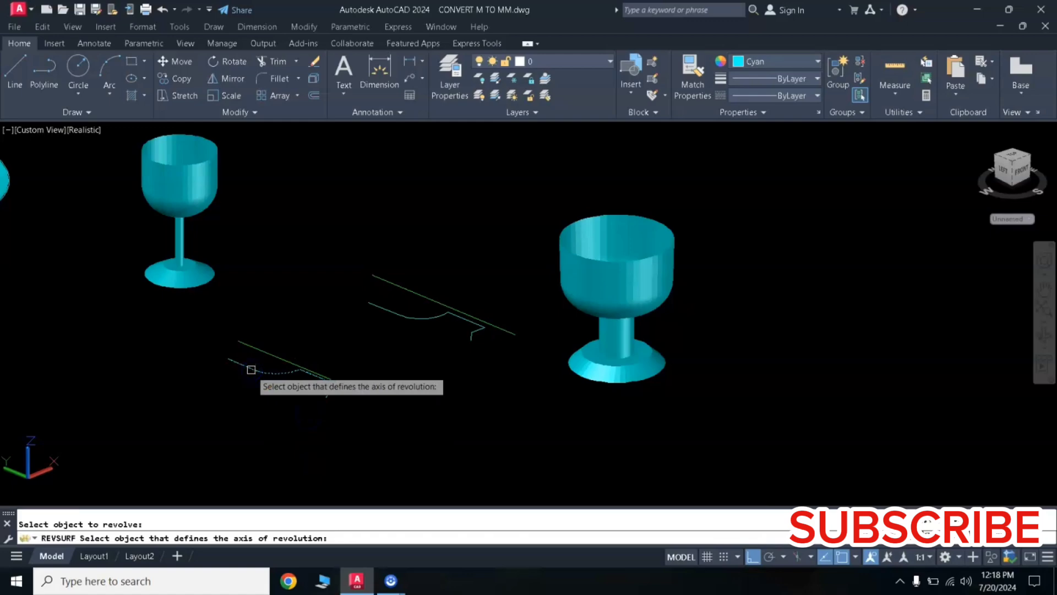
click(255, 349)
key(Return)
text(180)
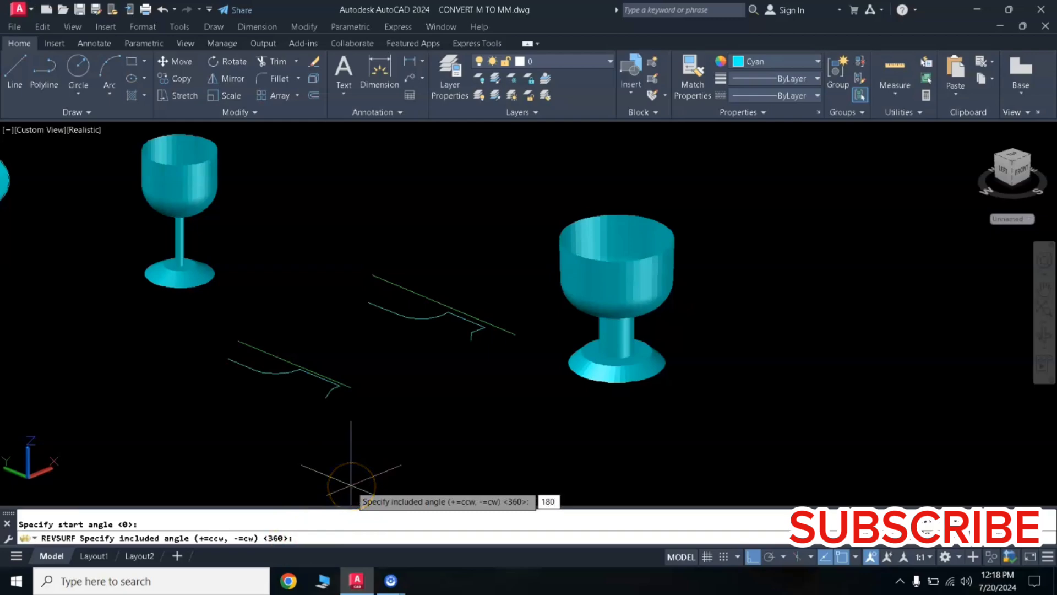
key(Return)
text(TOTA)
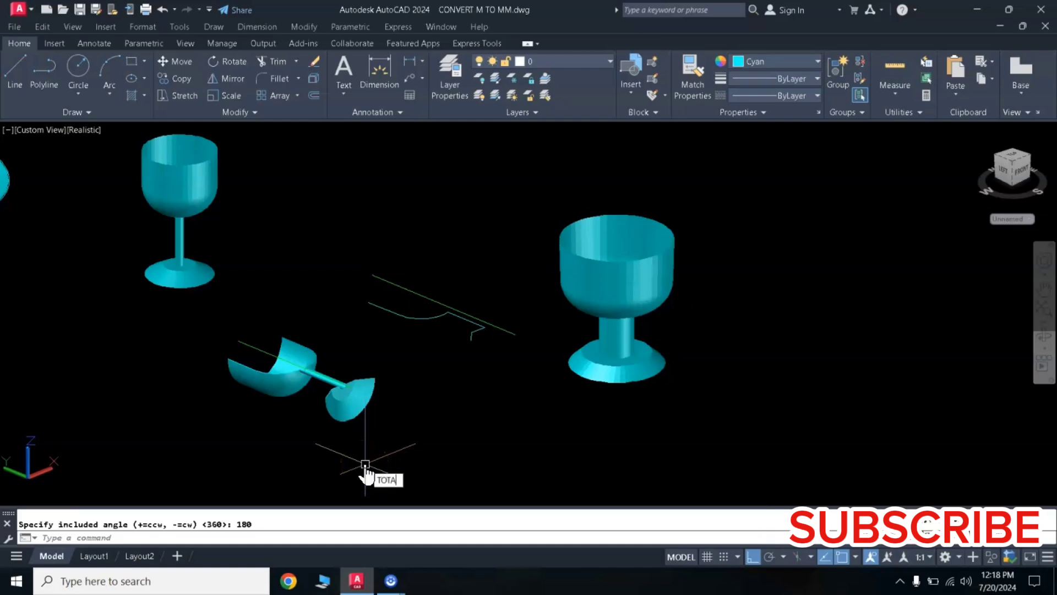
Rotate the half-revolved surface 90° about a two-point axis to stand it upright.
text(TE)
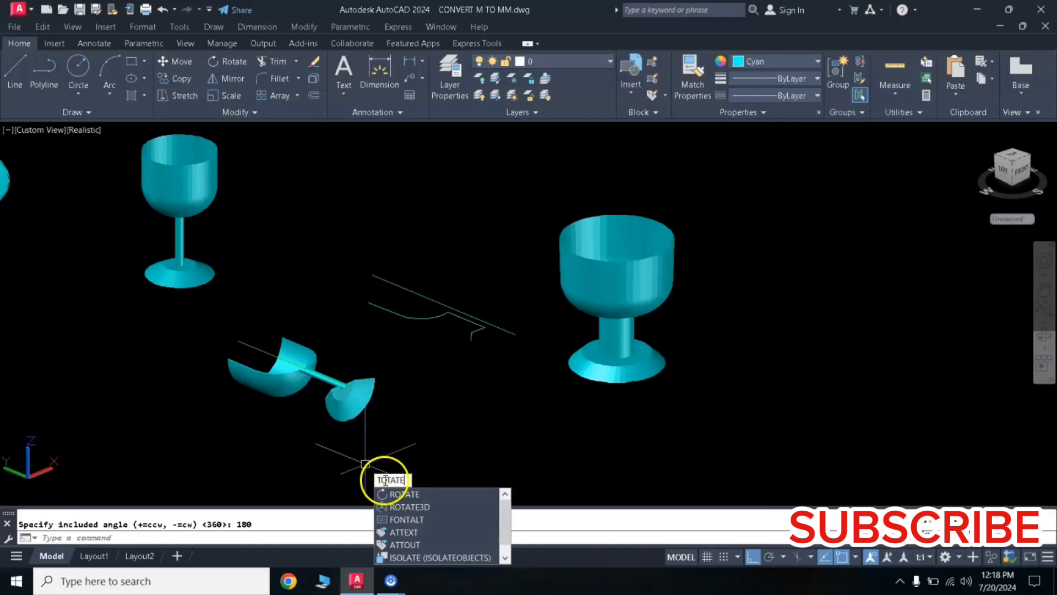
click(407, 506)
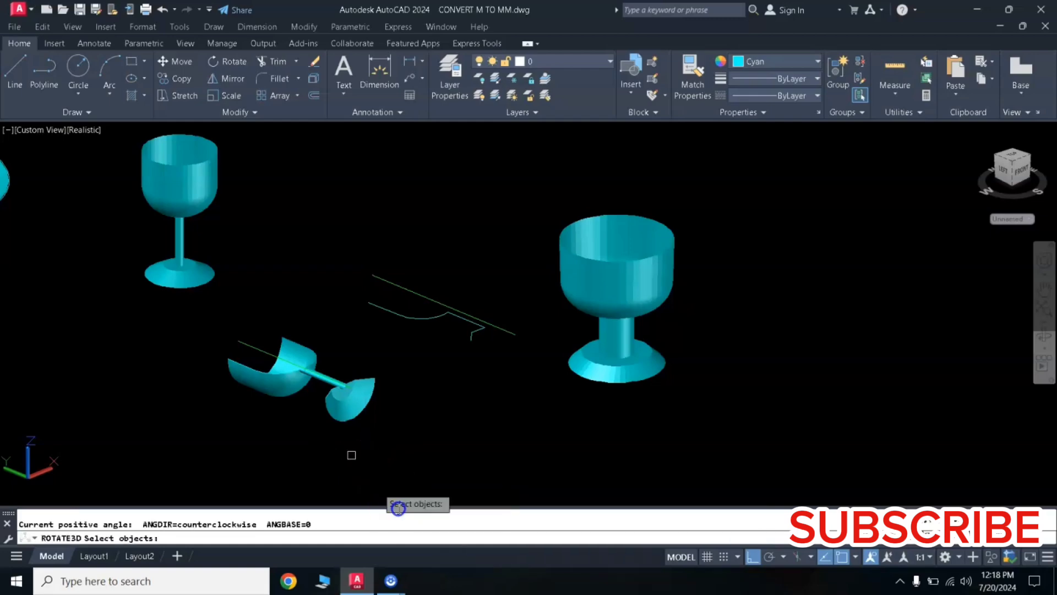
click(346, 422)
key(Return)
click(338, 429)
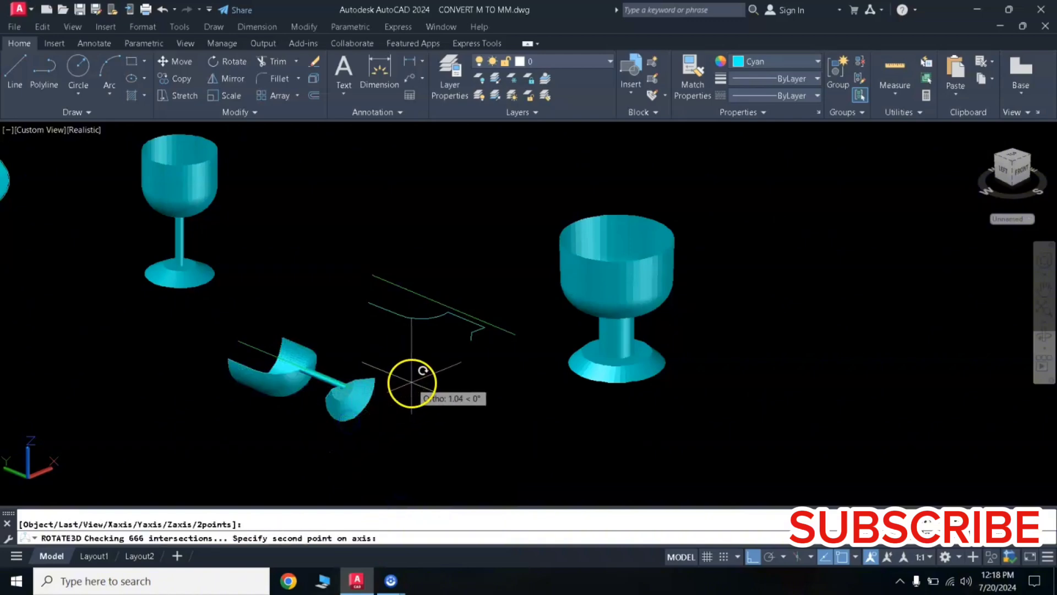
click(411, 383)
key(Return)
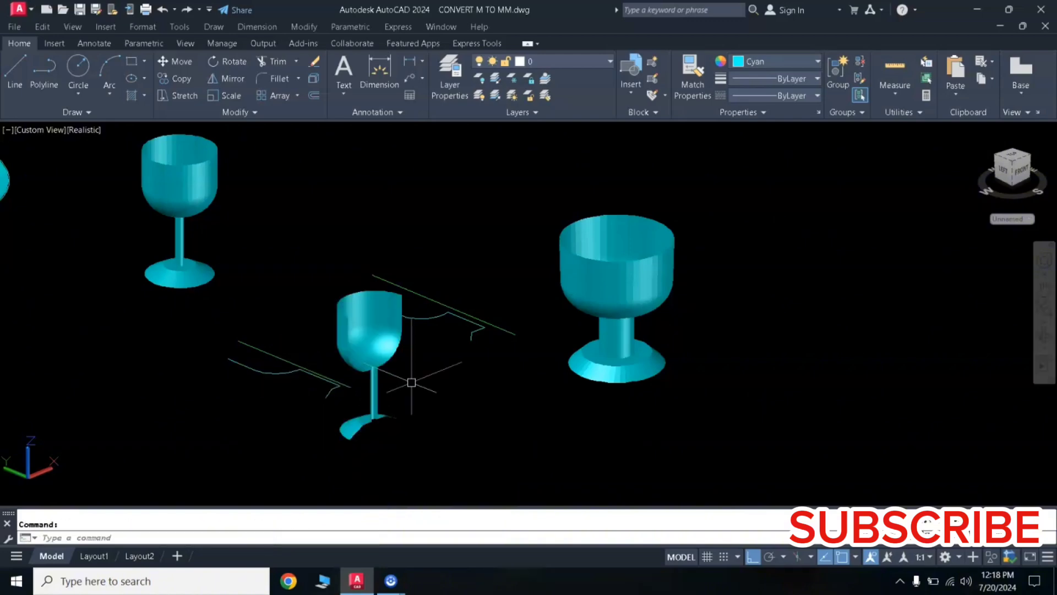
Nudge the middle glass slightly right and down.
key(Return)
click(378, 420)
key(Return)
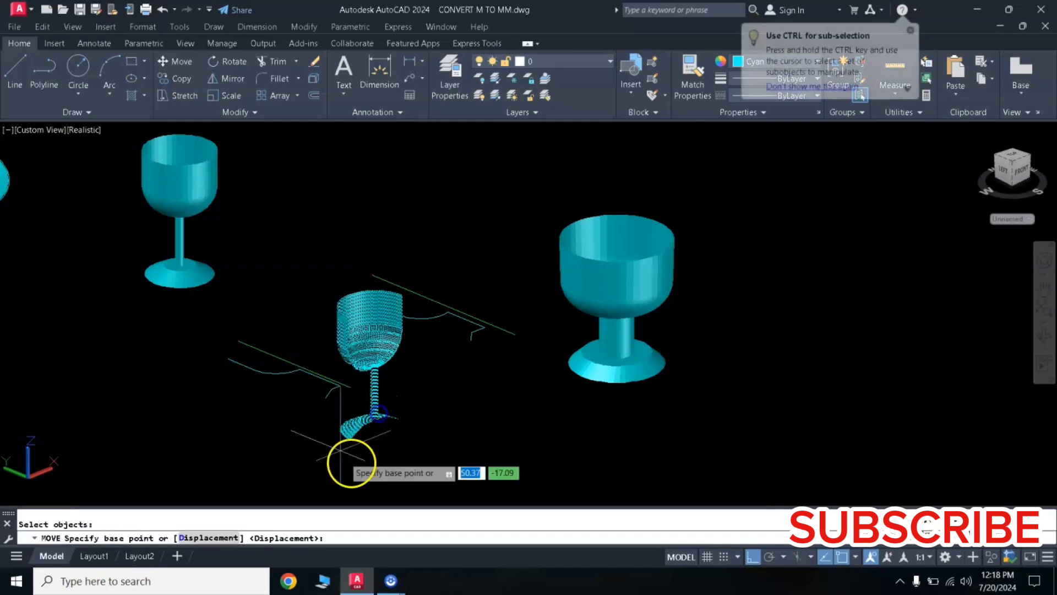
click(352, 461)
click(409, 475)
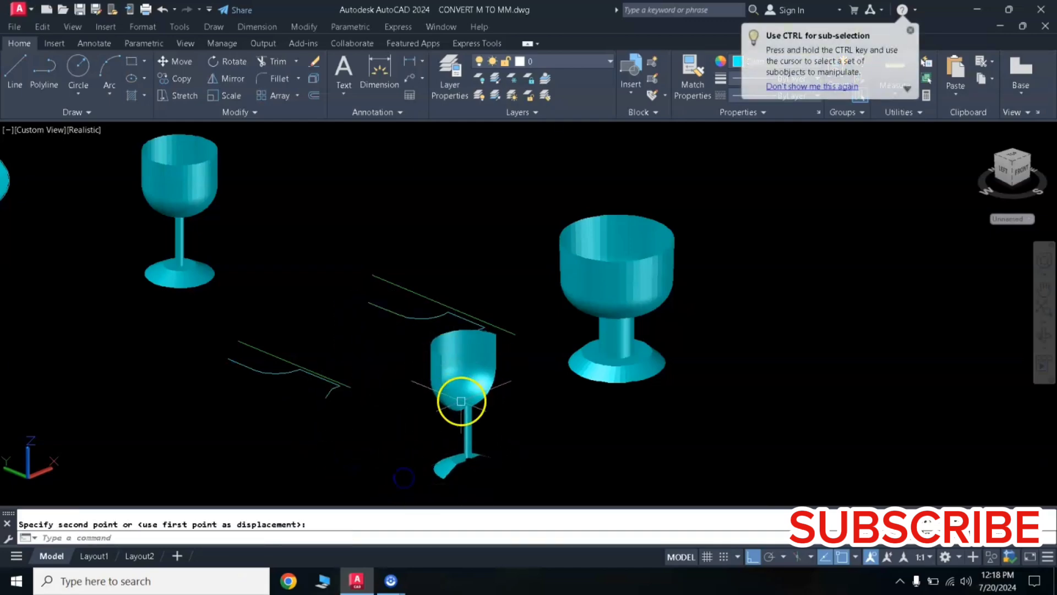
Move the upper-left wine glass beside the large goblet.
click(198, 189)
key(Return)
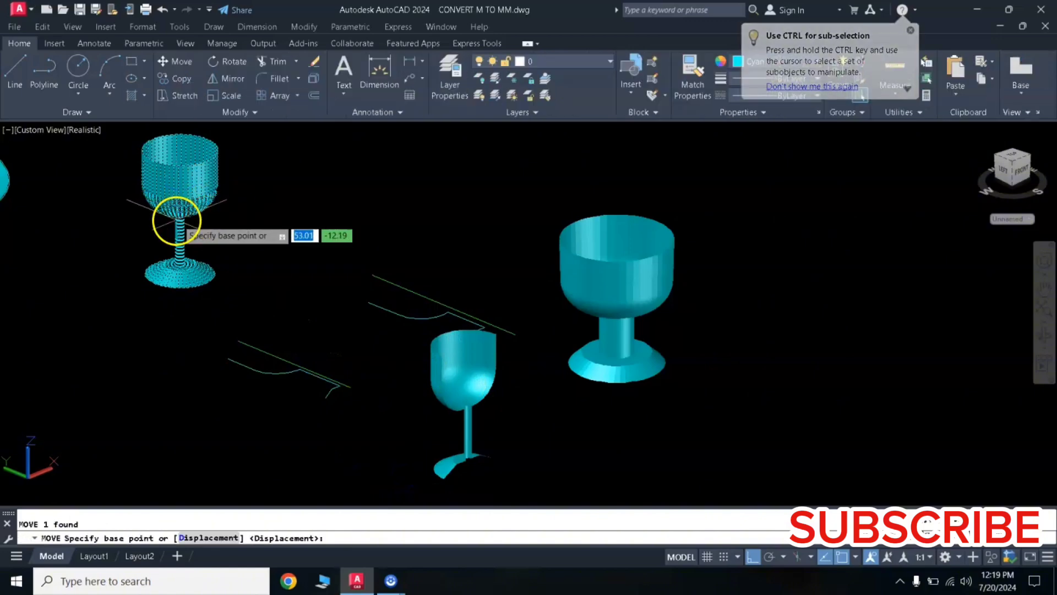
click(178, 234)
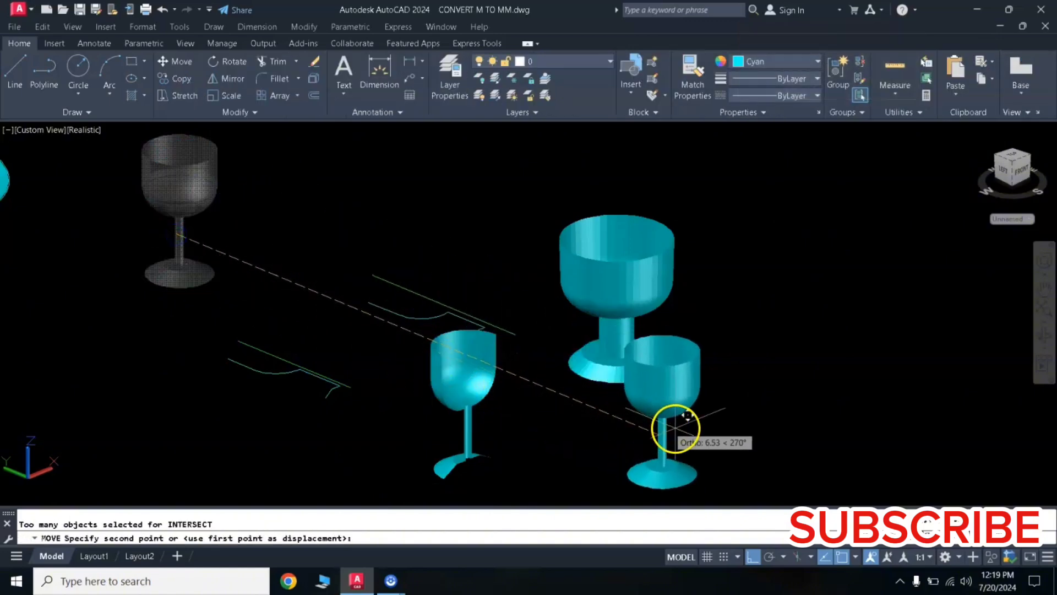
click(708, 436)
middle_drag(780, 360, 719, 288)
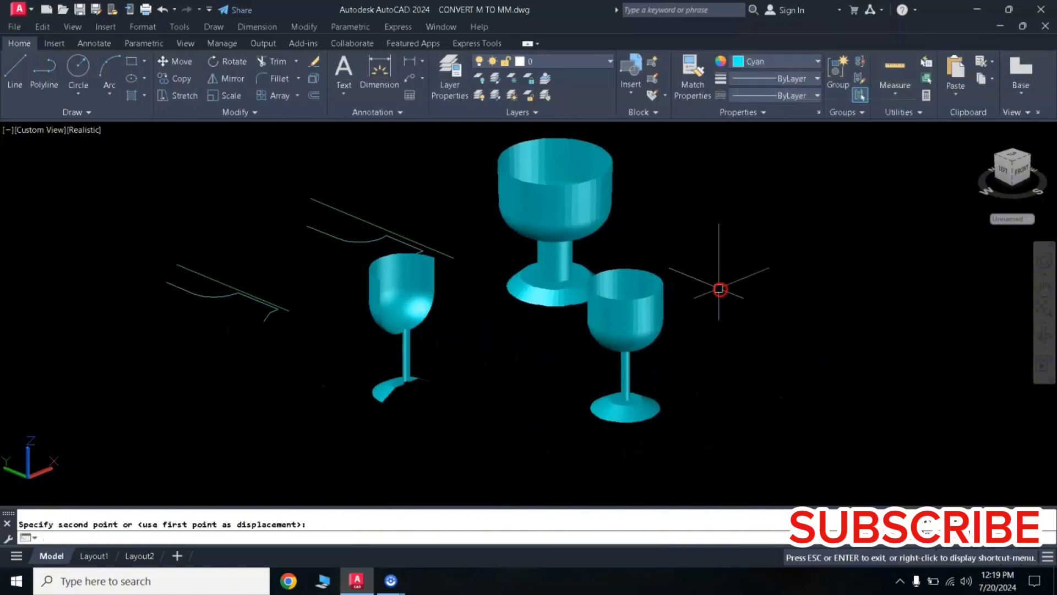
key(Escape)
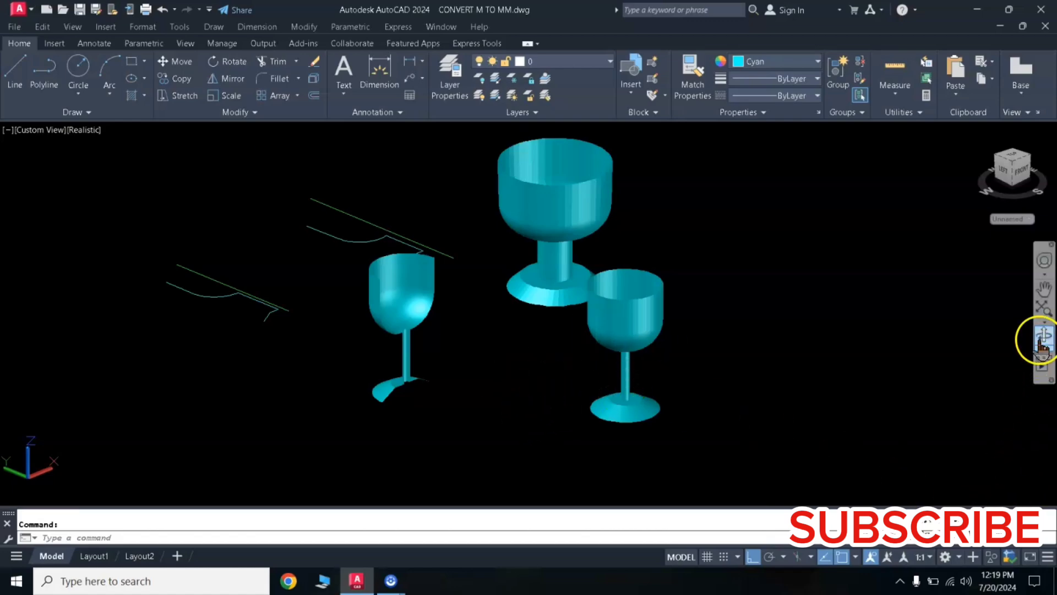
Orbit to a left-side view with the glasses upright and the large bowl at lower left.
click(1042, 339)
mouse_move(486, 342)
mouse_down()
mouse_move(595, 349)
mouse_move(606, 337)
mouse_up()
mouse_move(627, 323)
middle_down()
mouse_move(574, 363)
mouse_move(512, 372)
middle_up()
mouse_move(537, 351)
mouse_down()
mouse_move(578, 332)
mouse_move(507, 359)
mouse_up()
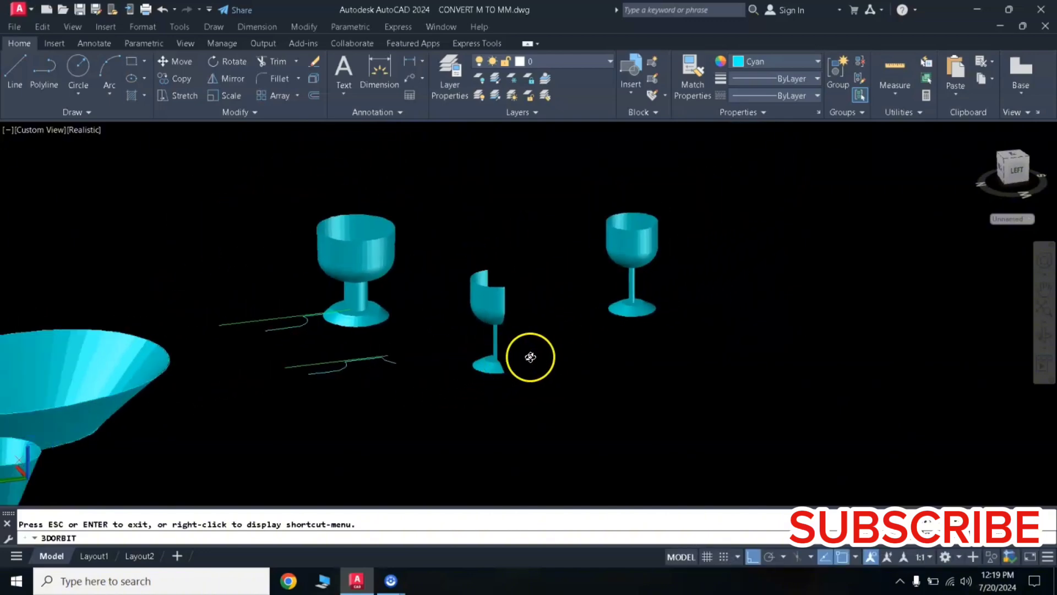
mouse_move(533, 351)
middle_down()
mouse_move(567, 350)
mouse_move(520, 326)
mouse_move(562, 299)
mouse_move(568, 328)
mouse_move(482, 328)
middle_up()
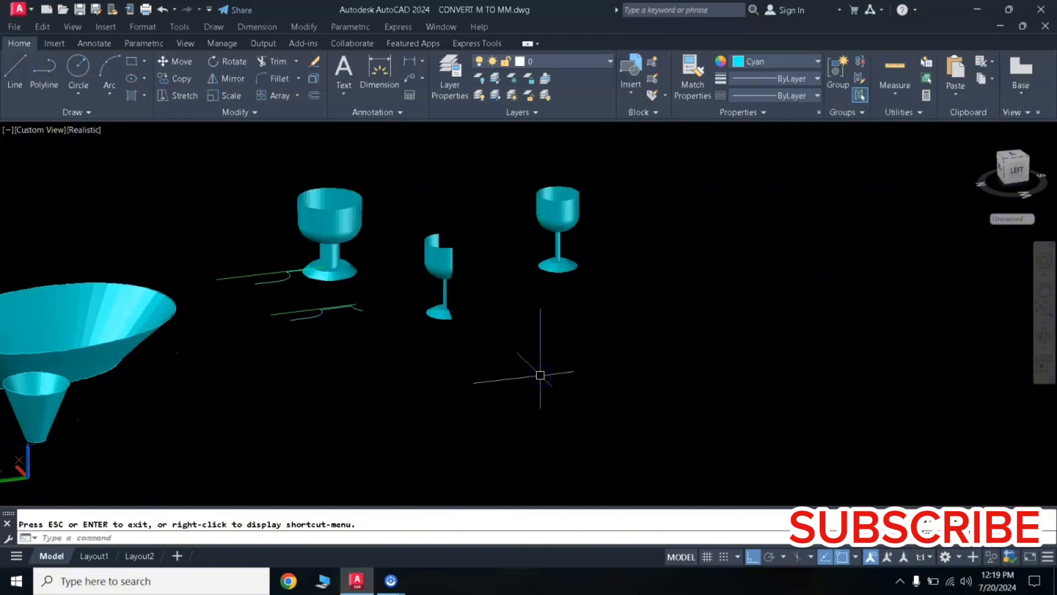
Draw a closed four-corner line outline in front of the goblets, with Ortho off.
click(15, 69)
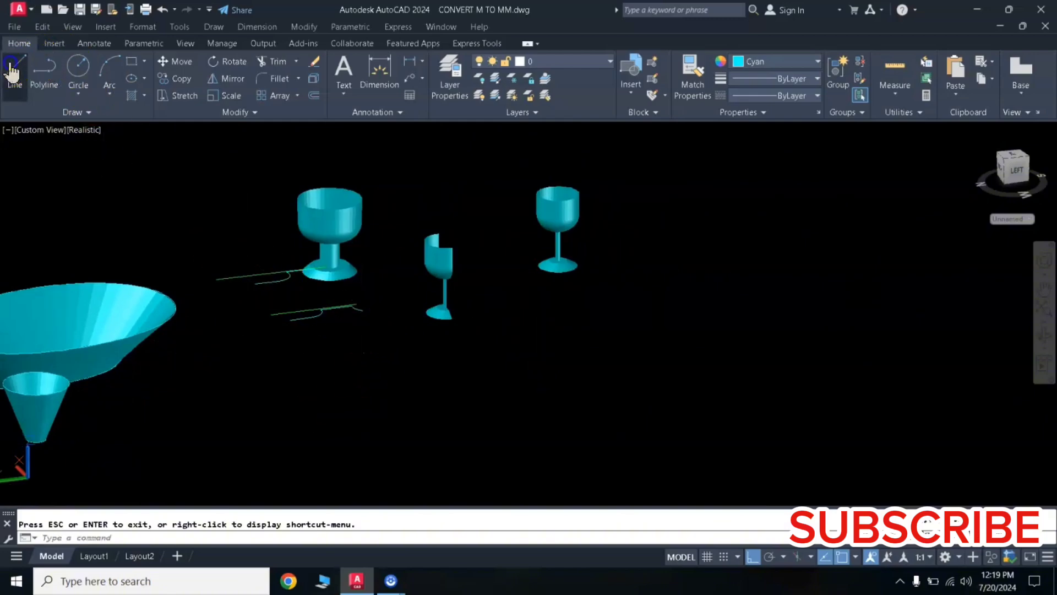
click(530, 307)
click(684, 290)
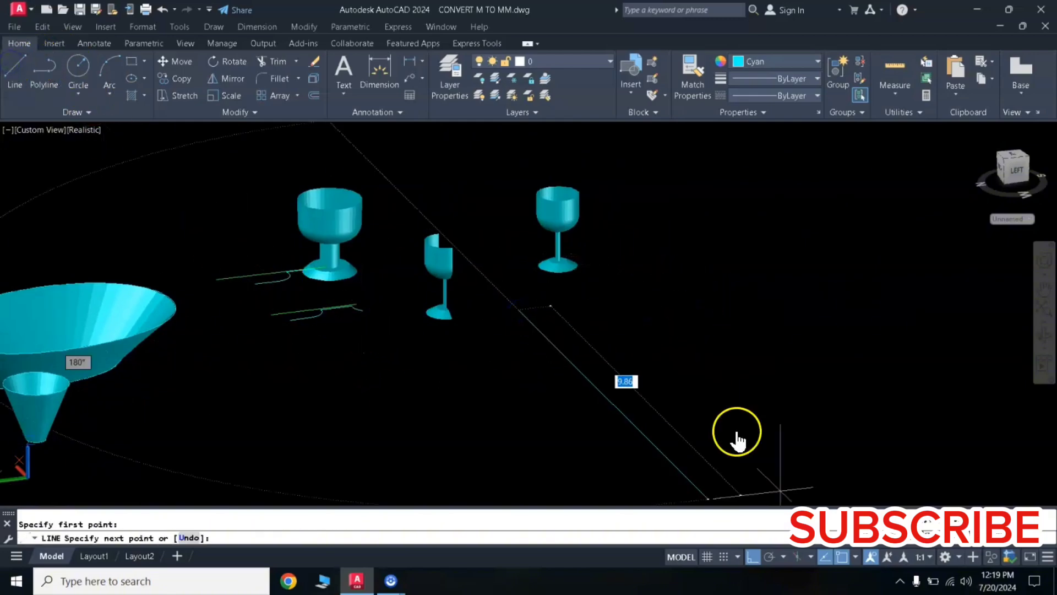
click(750, 558)
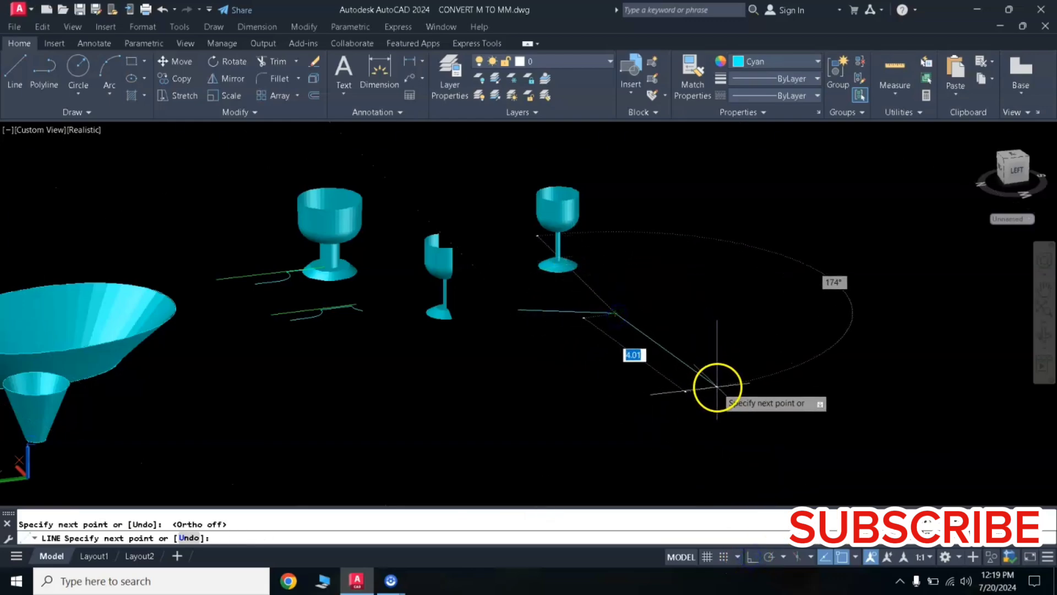
click(716, 384)
click(437, 396)
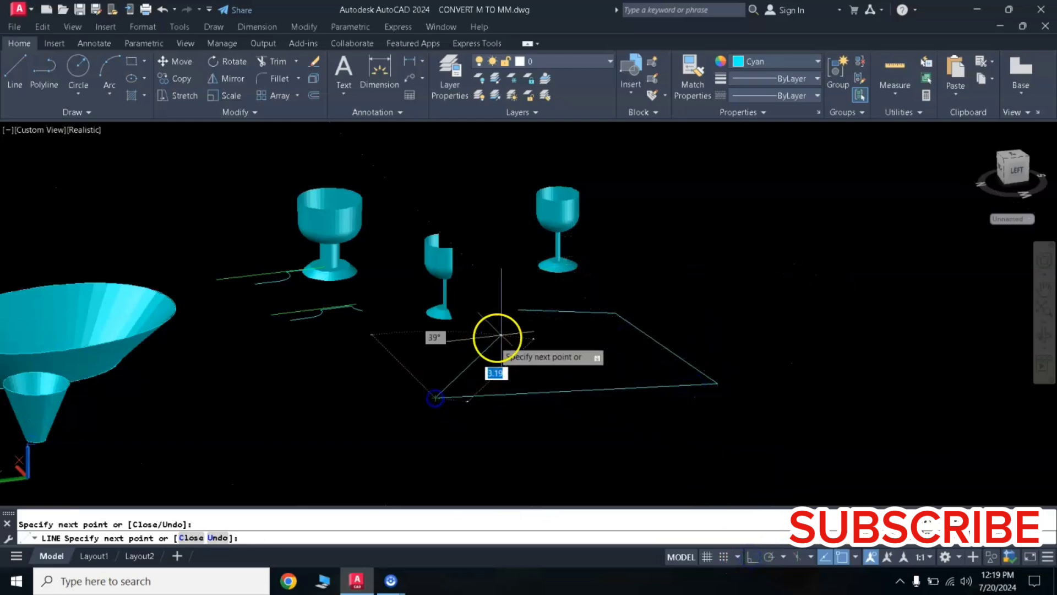
click(516, 311)
click(617, 313)
key(Return)
text(ED)
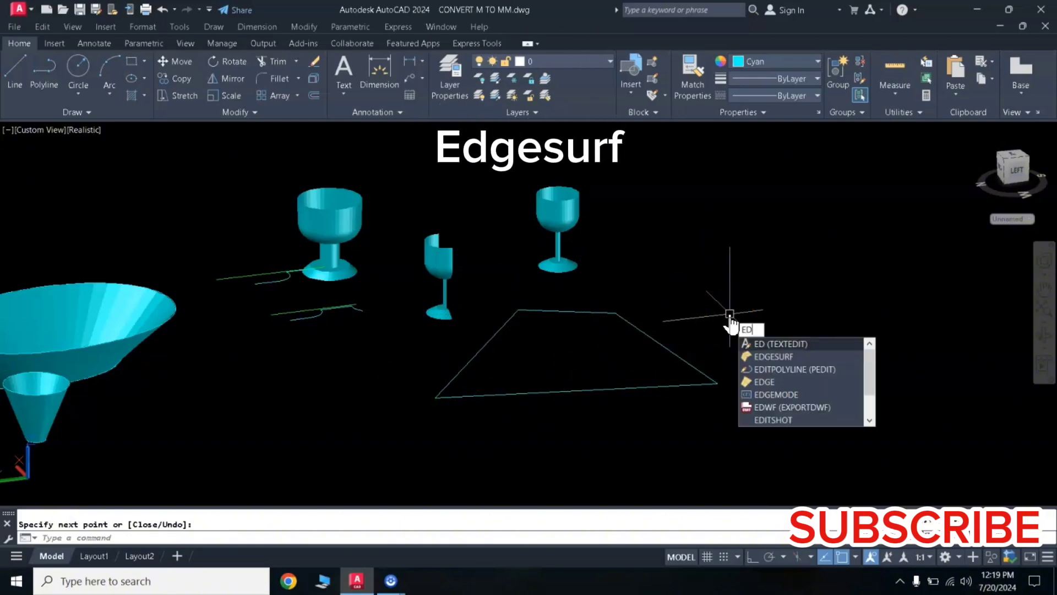
Create an EDGESURF mat from the outline's four edges, picked in turn.
text(GE)
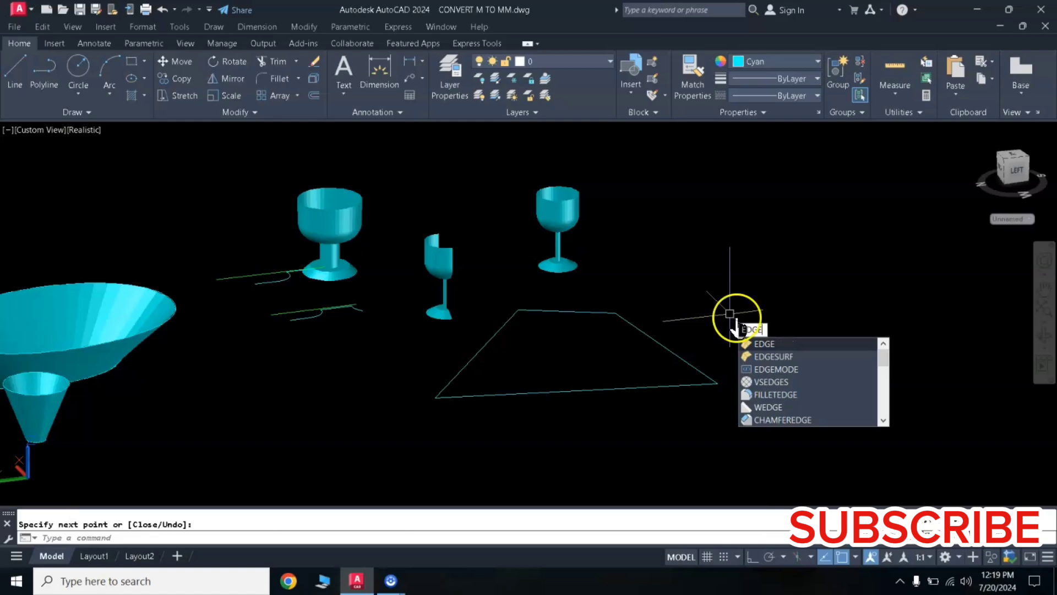
click(772, 357)
click(494, 344)
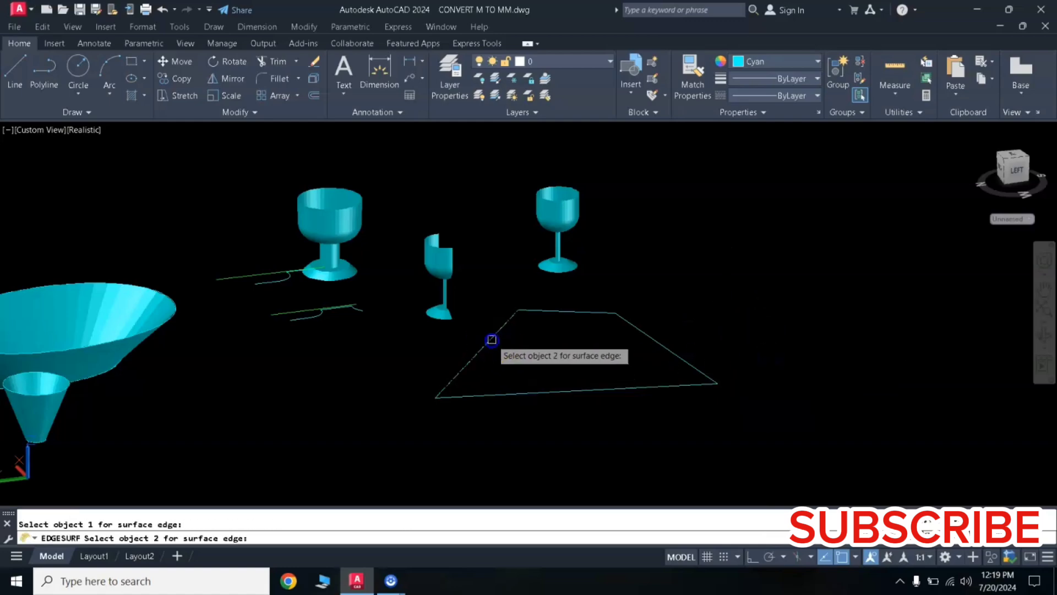
click(538, 312)
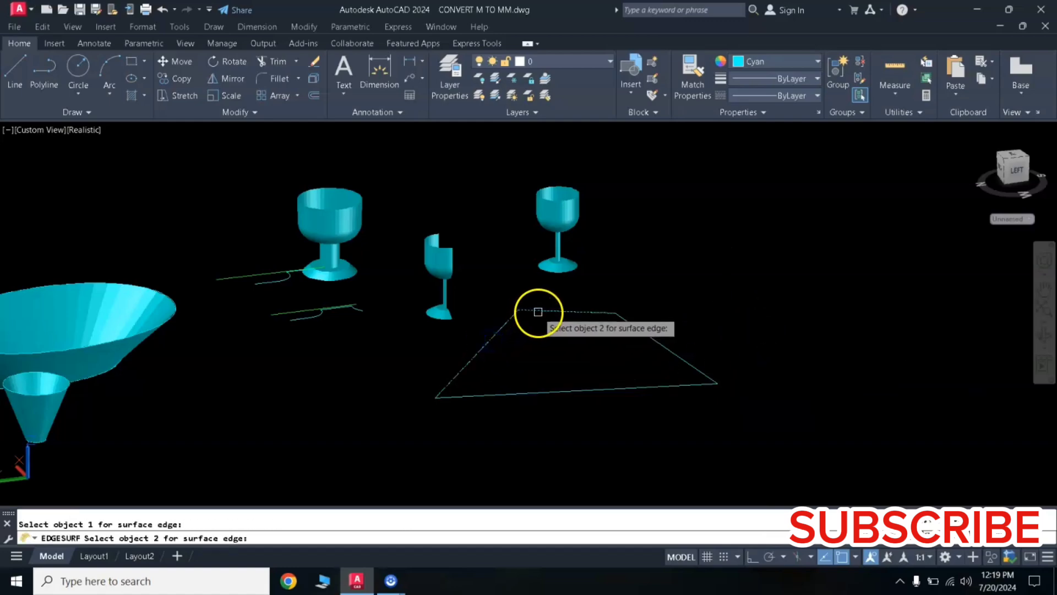
click(651, 338)
click(630, 391)
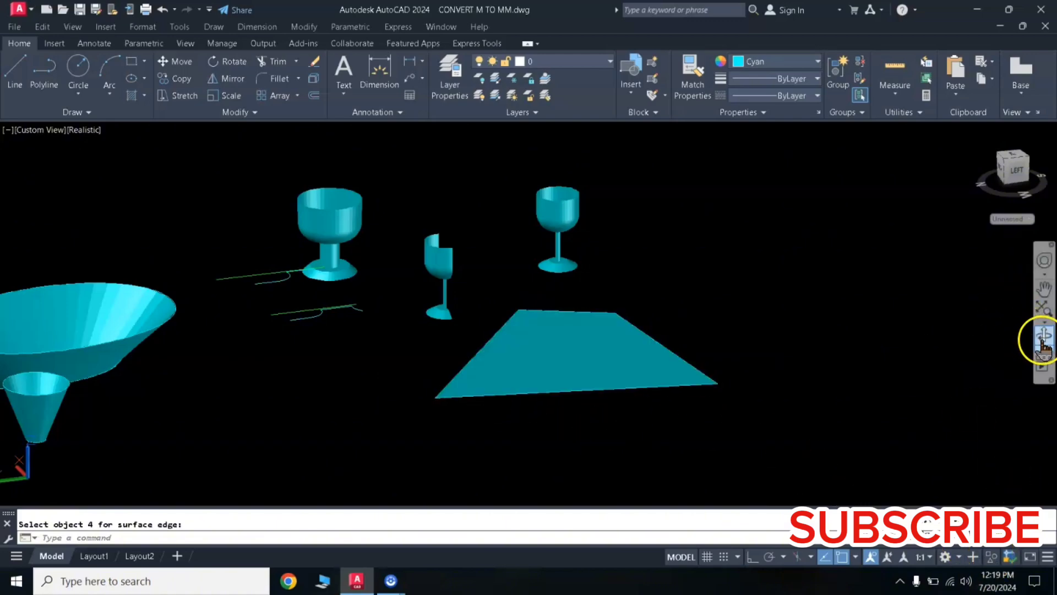
Orbit slightly around the new flat surface and check it by selecting it.
click(1044, 335)
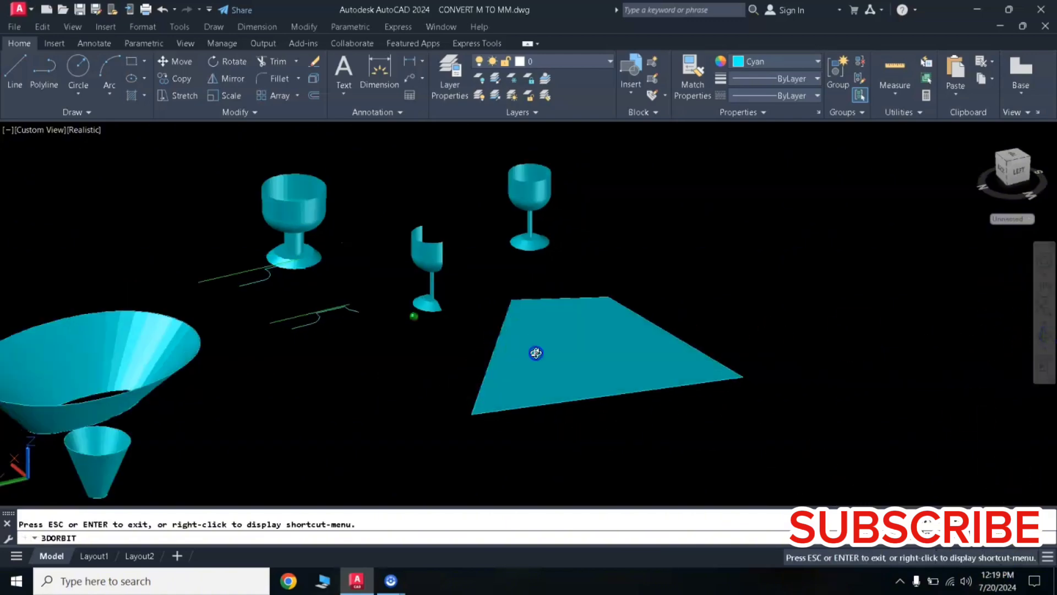
drag(621, 346, 550, 361)
right_click(546, 362)
click(567, 144)
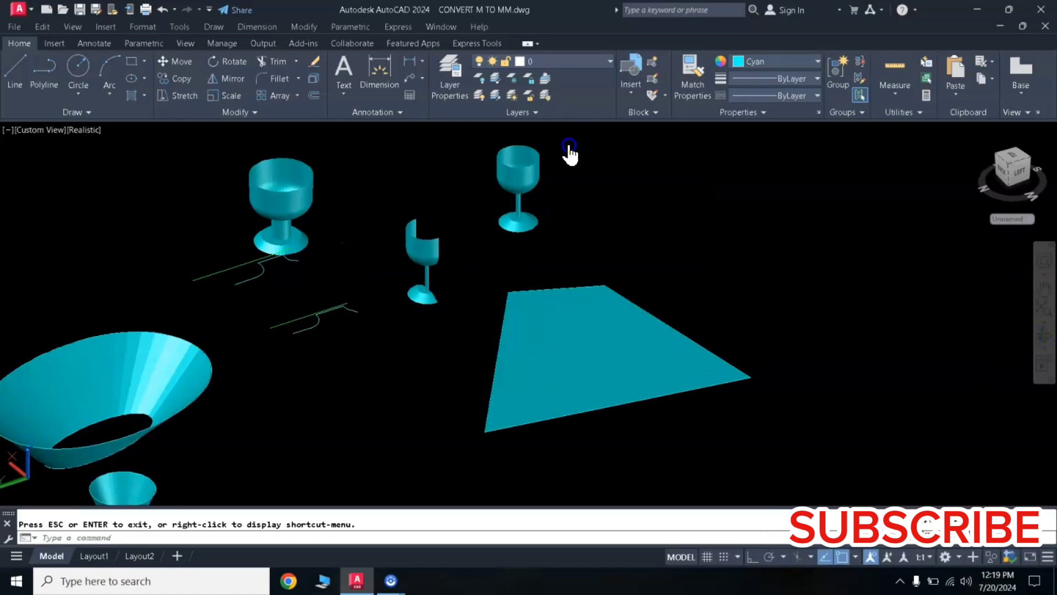
click(589, 333)
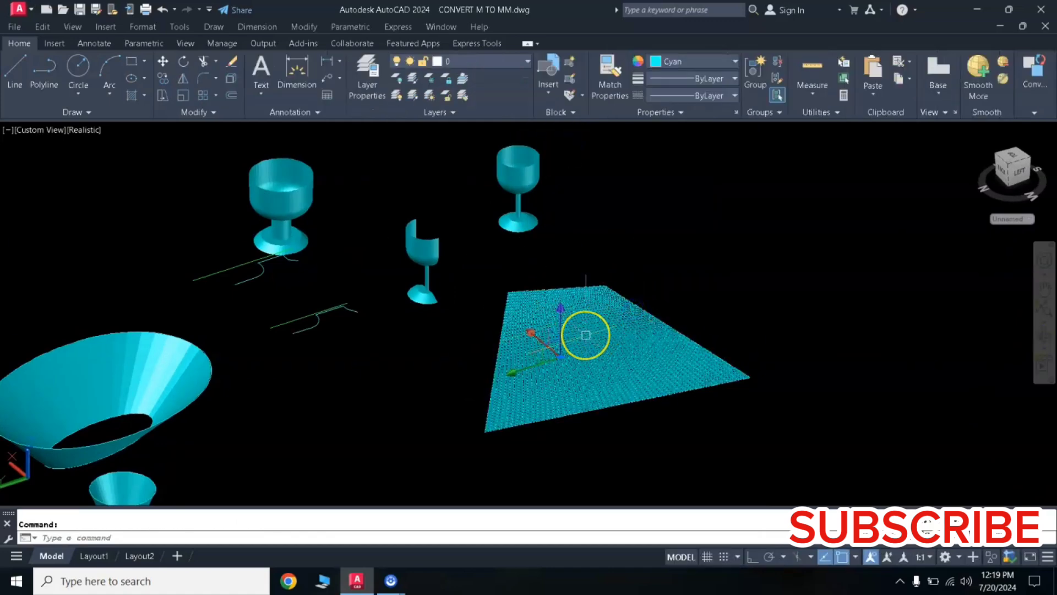
key(Escape)
Pan and orbit the scene to inspect the large goblet beside the mat.
middle_drag(464, 320, 565, 322)
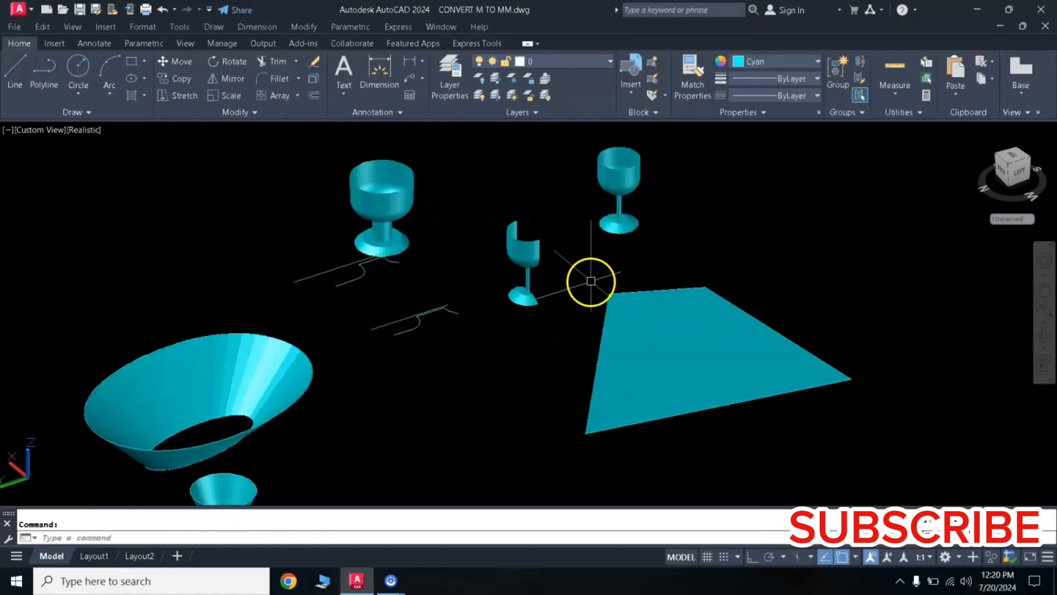
middle_drag(593, 271, 609, 259)
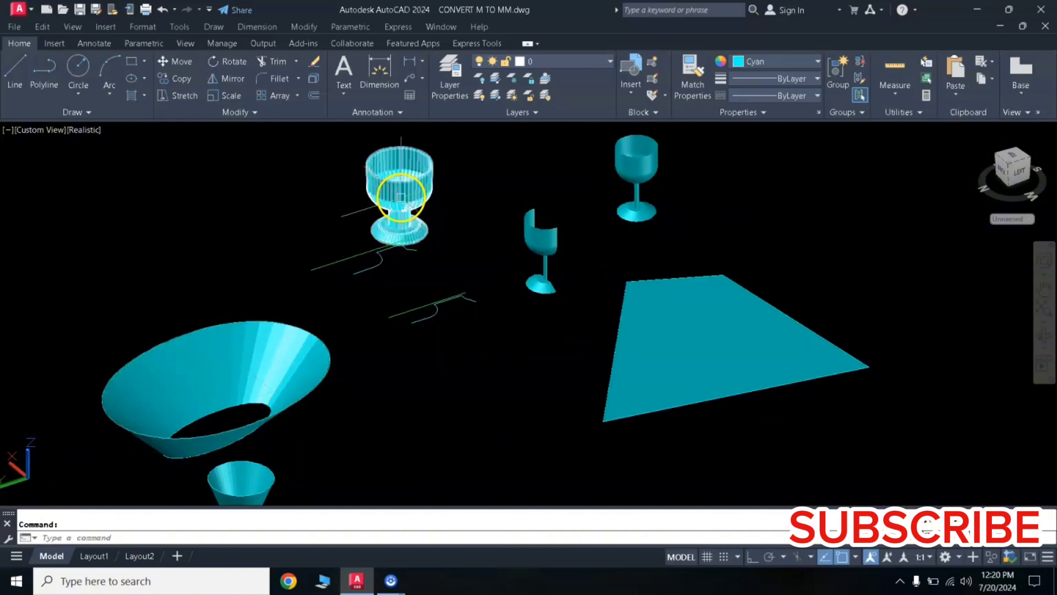
click(705, 363)
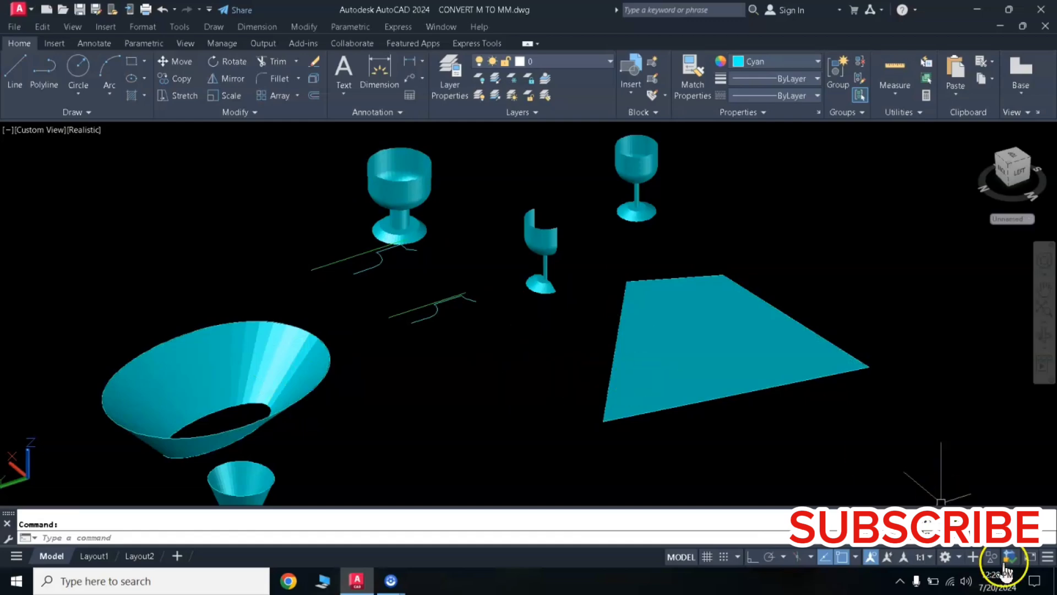
click(1044, 336)
mouse_move(550, 352)
mouse_down()
mouse_move(510, 368)
mouse_move(545, 370)
mouse_move(517, 361)
mouse_move(545, 332)
mouse_move(573, 326)
mouse_up()
middle_drag(577, 314, 543, 342)
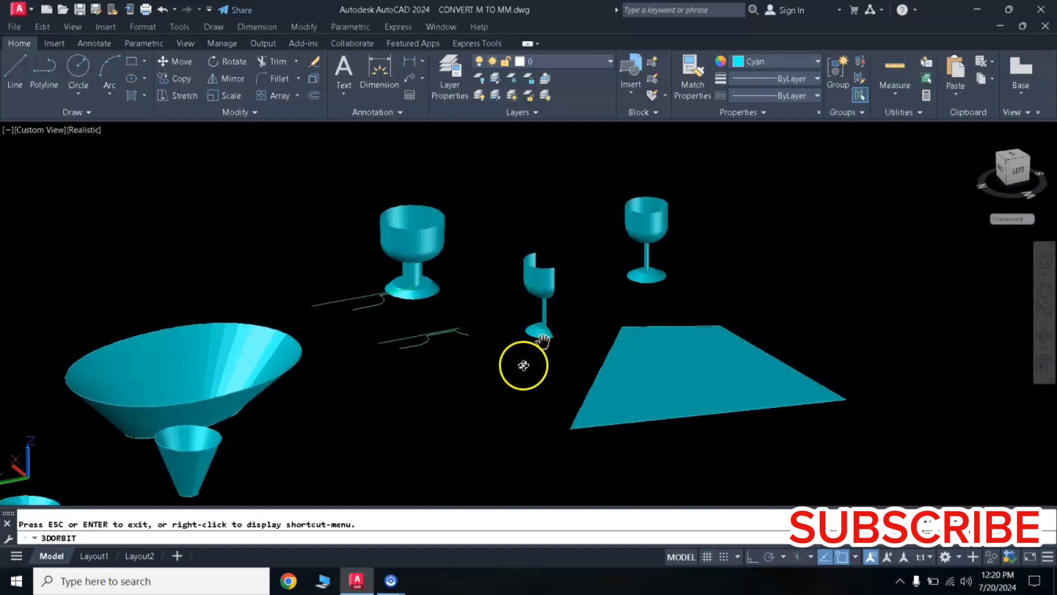